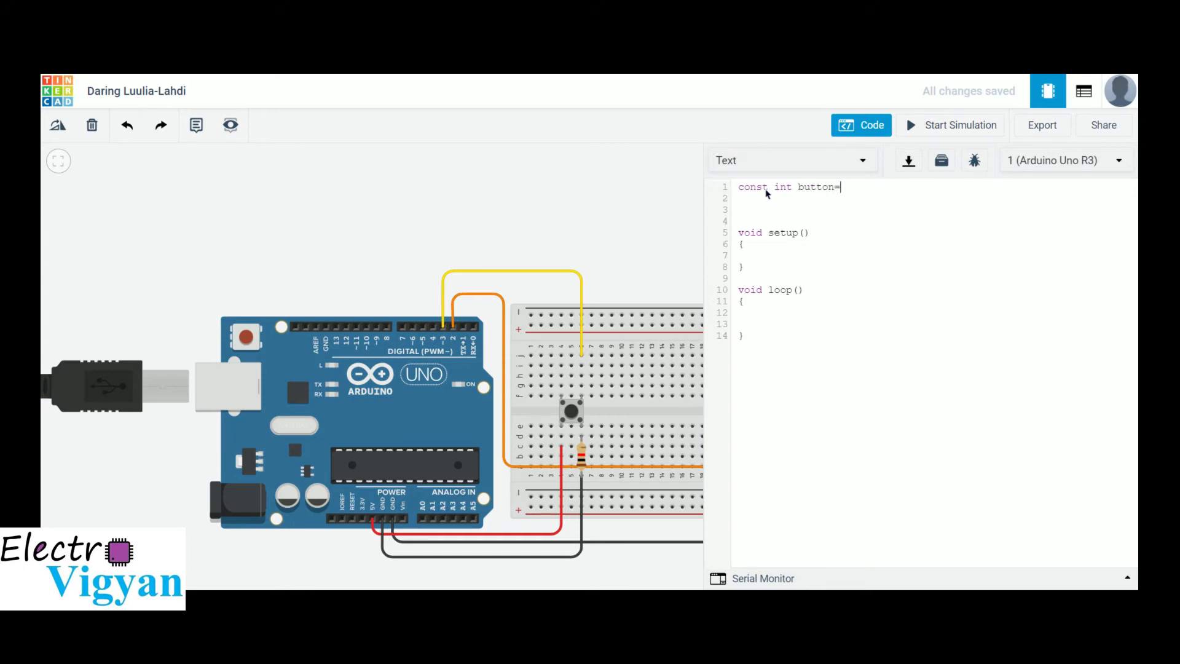
# Step: Declare the pin constants const int button=3; and const int led=2; at the start of the sketch
pyautogui.write('=3;')
pyautogui.press('Return')
pyautogui.write('const int led=2;')
# Step: In setup(), configure the pins with pinMode(button,INPUT); and pinMode(led,OUTPUT);
pyautogui.click(756, 263)
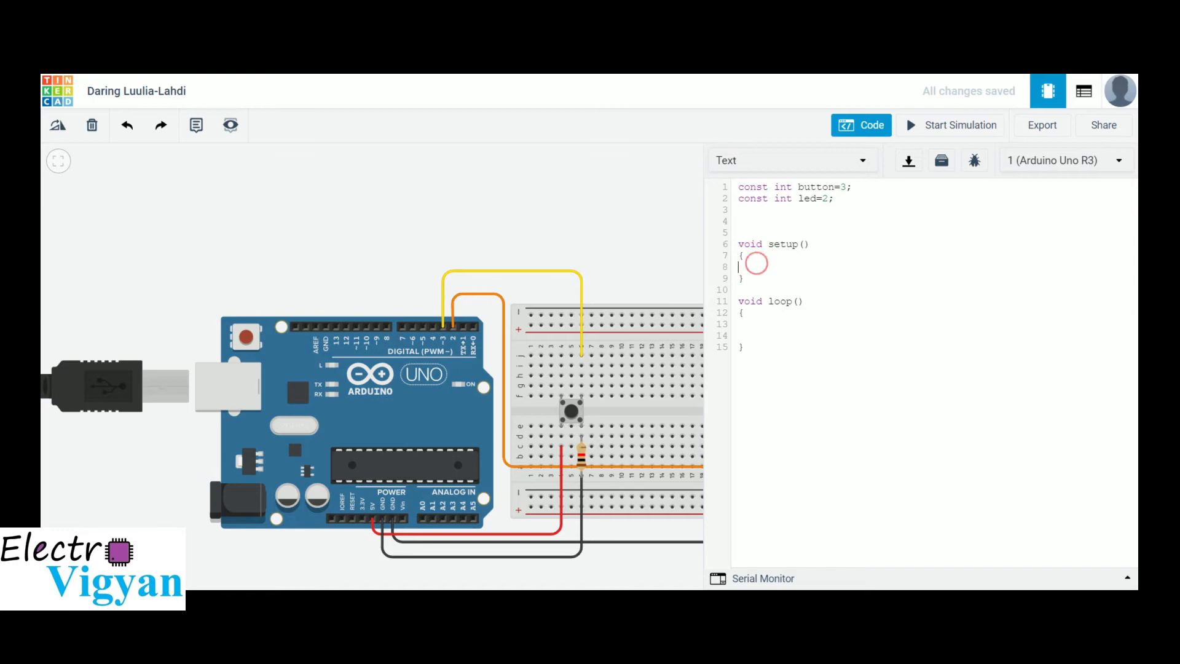
pyautogui.write('pinMode(button,INPUT)')
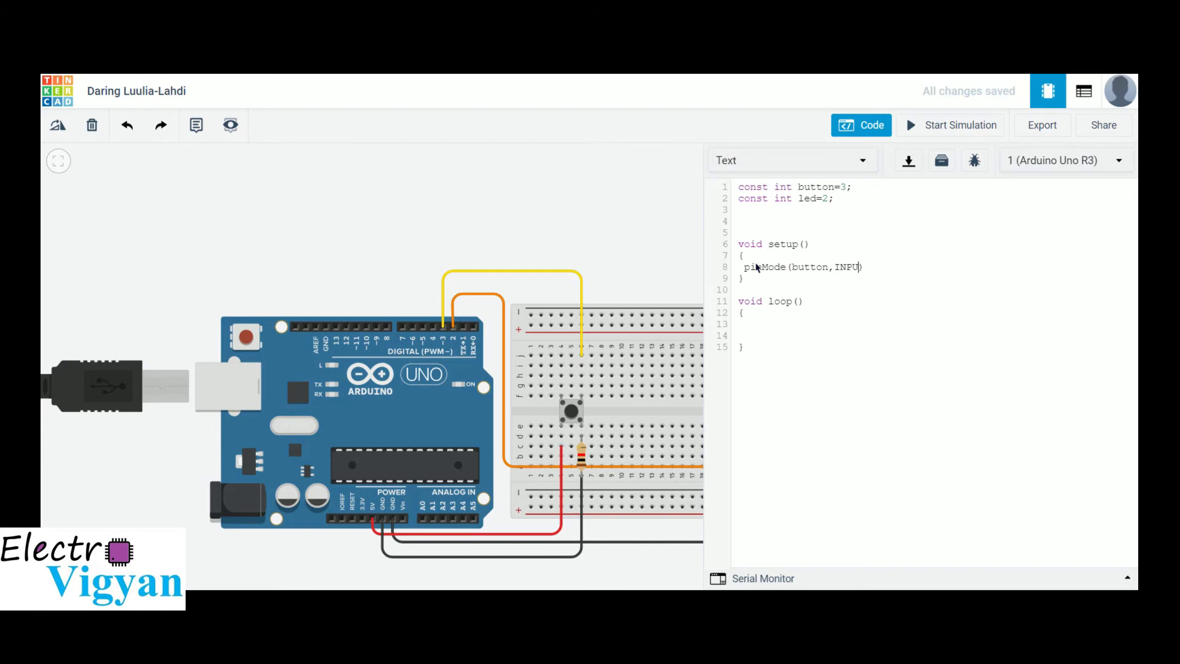
pyautogui.write(';')
pyautogui.press('Return')
pyautogui.write('pinM')
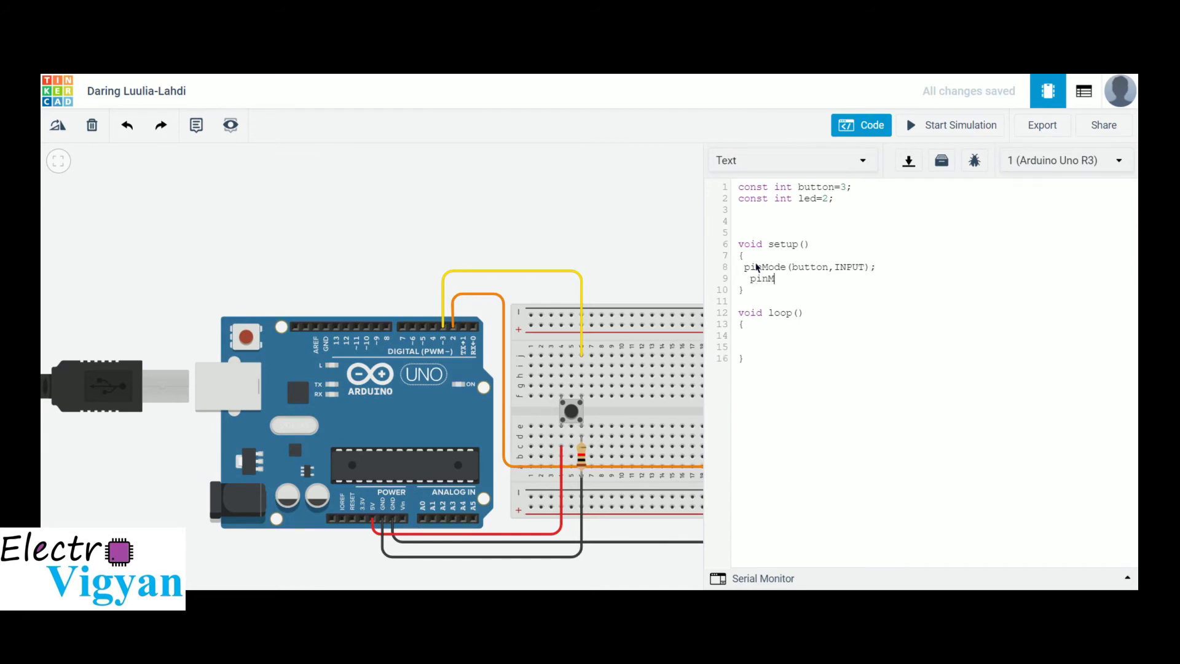
pyautogui.write('ode(led,OUTPUT);')
# Step: In loop(), read the button pin with int buttonState=digitalRead(button);
pyautogui.click(764, 340)
pyautogui.click(764, 345)
pyautogui.write('int buttonStat')
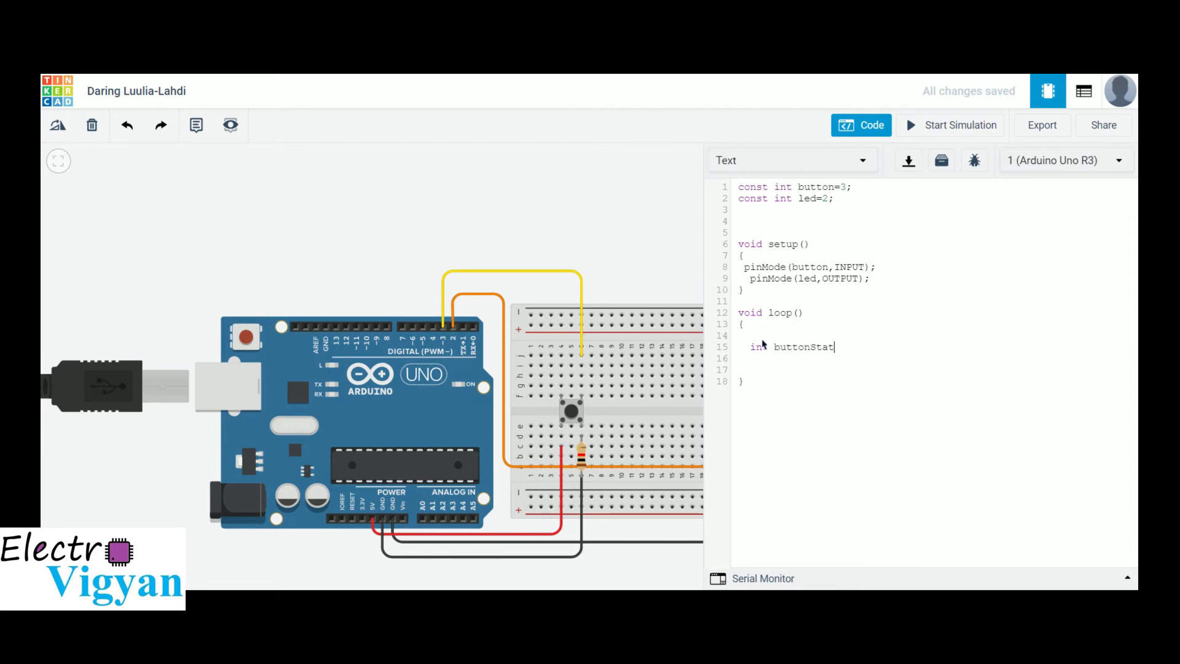
pyautogui.write('e=digitalRead()button);')
pyautogui.press('Return')
# Step: Add an if/else that writes HIGH to led when buttonState==HIGH and LOW otherwise, followed by delay(20); in loop()
pyautogui.write('if')
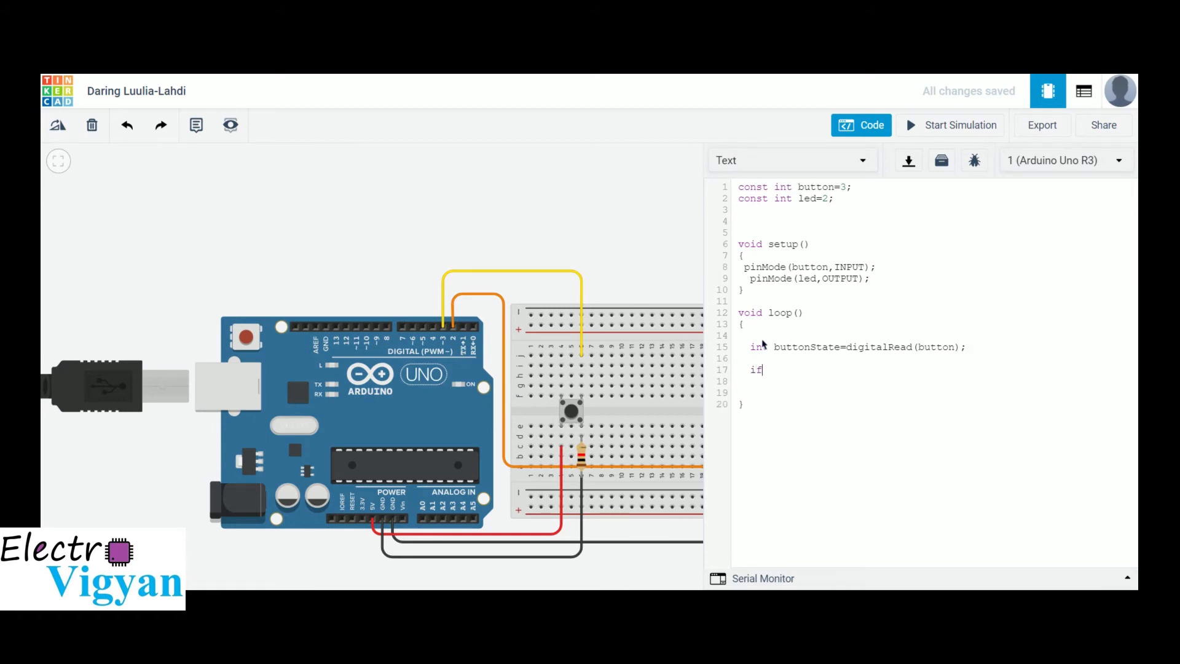
pyautogui.write('(')
pyautogui.write('butt')
pyautogui.write('onState')
pyautogui.write('==HIGH')
pyautogui.write('digitalW')
pyautogui.write('rite')
pyautogui.write('()')
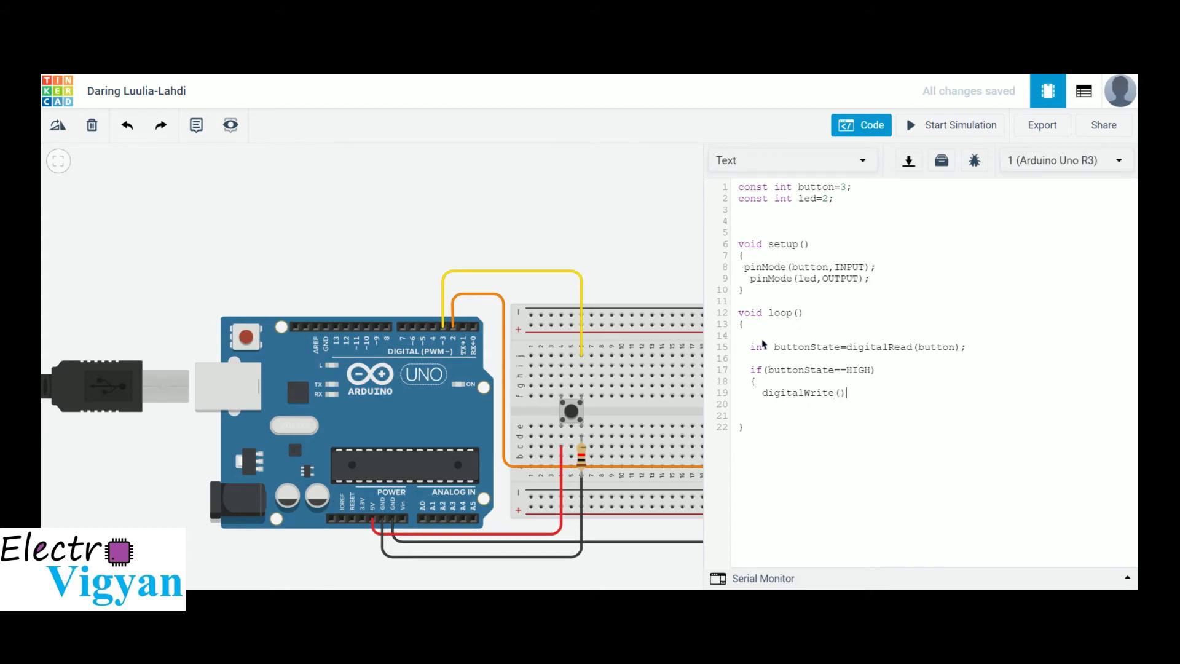
pyautogui.write('led,HIGHelseigital')
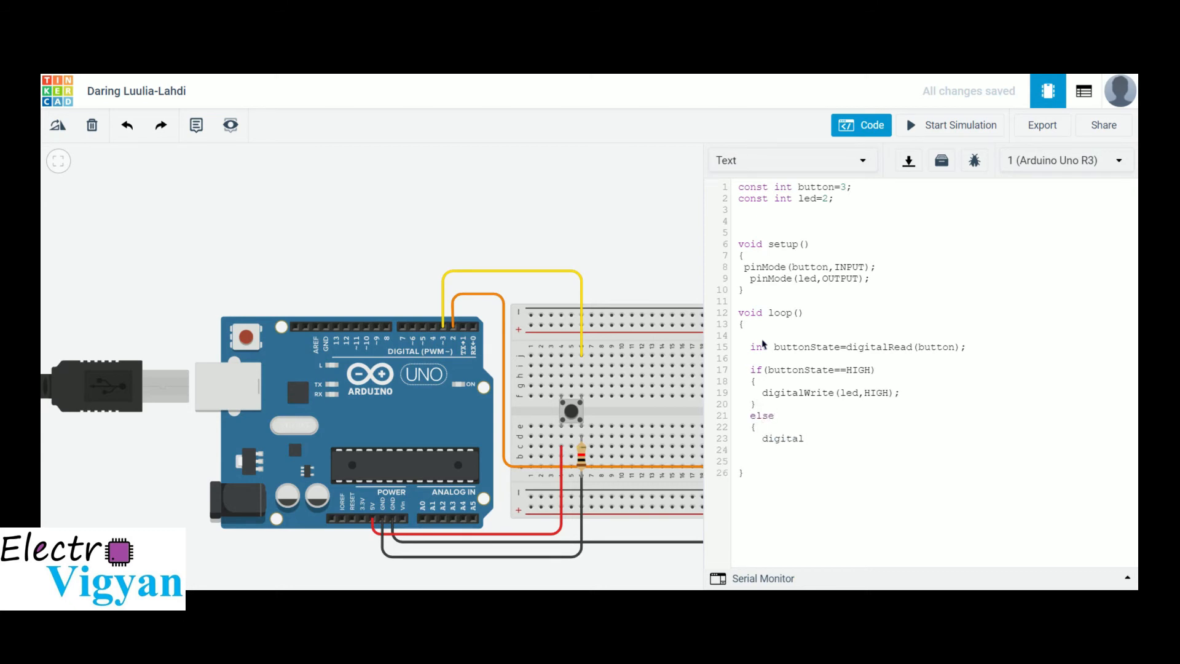
pyautogui.write('Write(led,LOW')
pyautogui.write(';')
pyautogui.click(758, 473)
pyautogui.write('delay(20')
# Step: Run the simulation, operate the pushbutton several times to test the LED, and stop the simulation
pyautogui.click(870, 125)
pyautogui.click(960, 129)
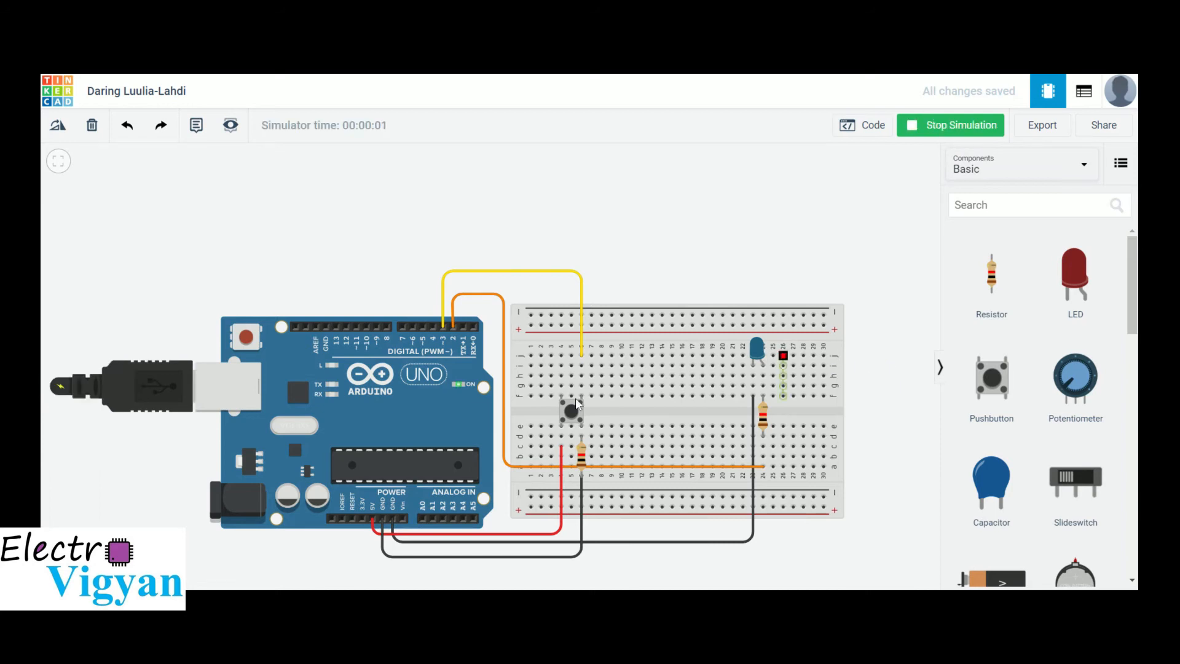
pyautogui.click(573, 418)
pyautogui.click(573, 418)
pyautogui.click(574, 418)
pyautogui.click(573, 418)
pyautogui.click(933, 128)
# Step: Insert delay(1000); after digitalWrite(led,HIGH); in the if block
pyautogui.click(896, 127)
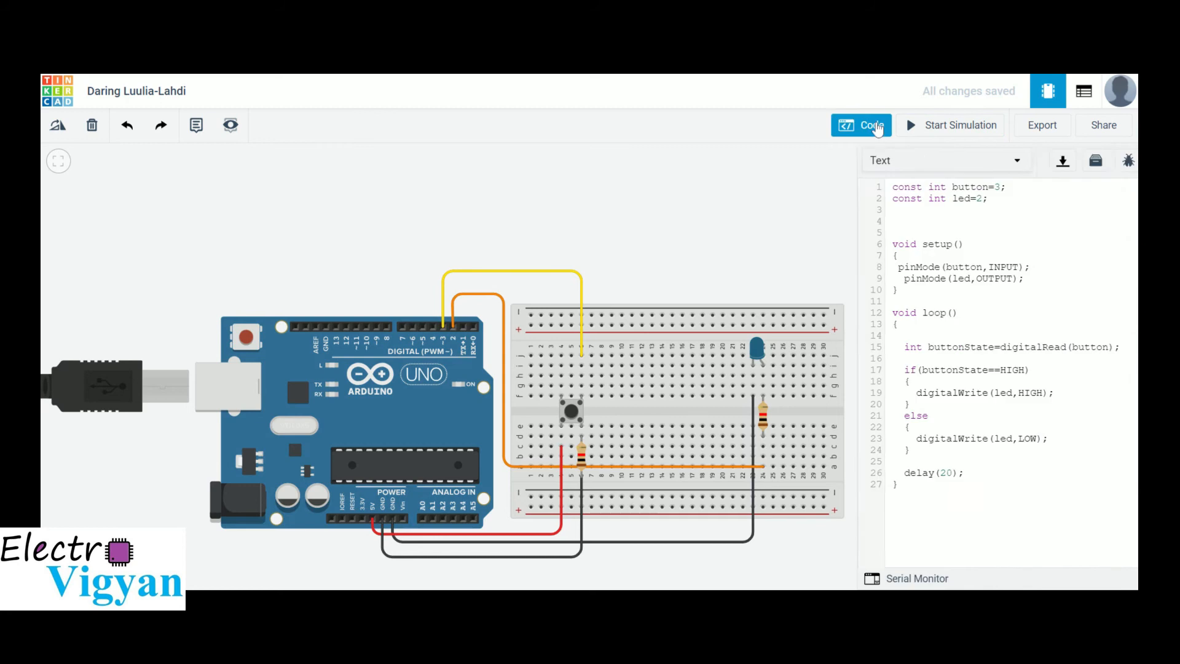
pyautogui.click(907, 391)
pyautogui.press('Return')
pyautogui.write('delay(1000);')
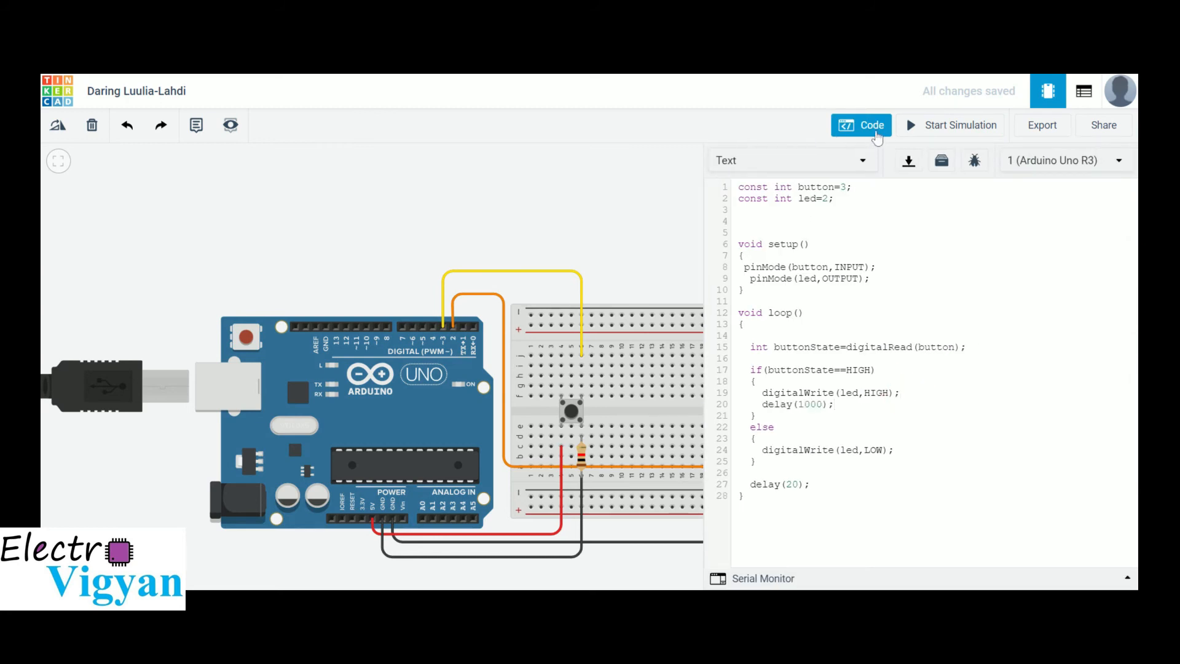
# Step: Simulate the circuit with the one-second LED delay, operating the pushbutton repeatedly before stopping the simulation
pyautogui.click(876, 129)
pyautogui.click(928, 131)
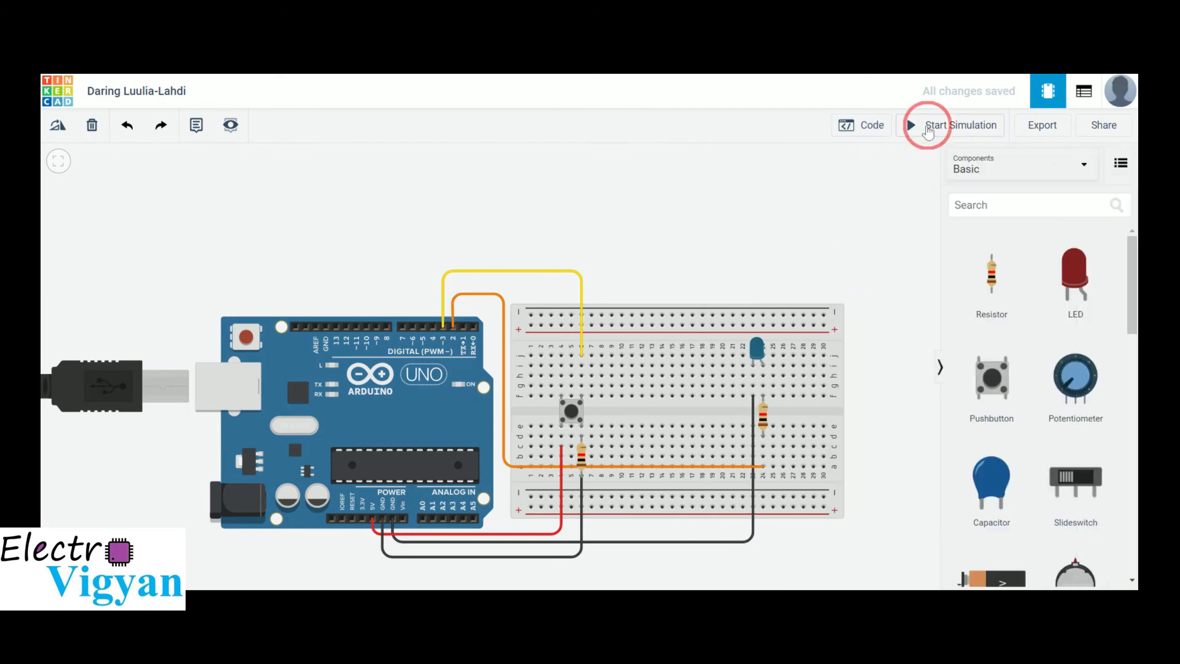
pyautogui.click(568, 413)
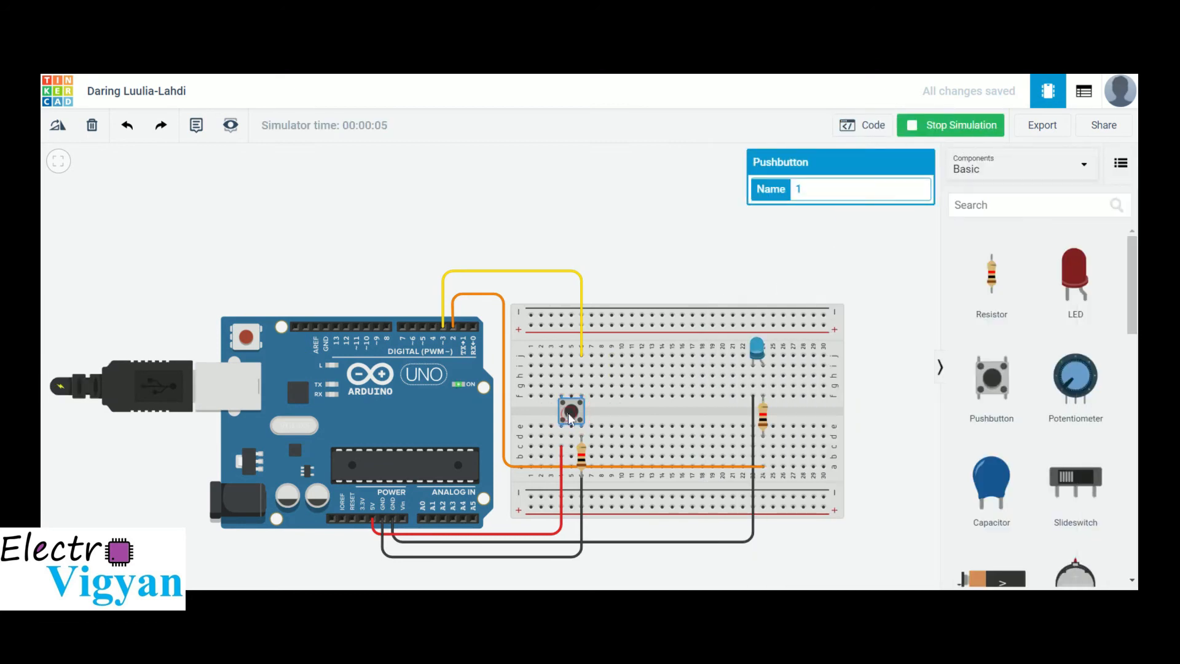
pyautogui.click(568, 413)
pyautogui.click(568, 413)
pyautogui.click(664, 268)
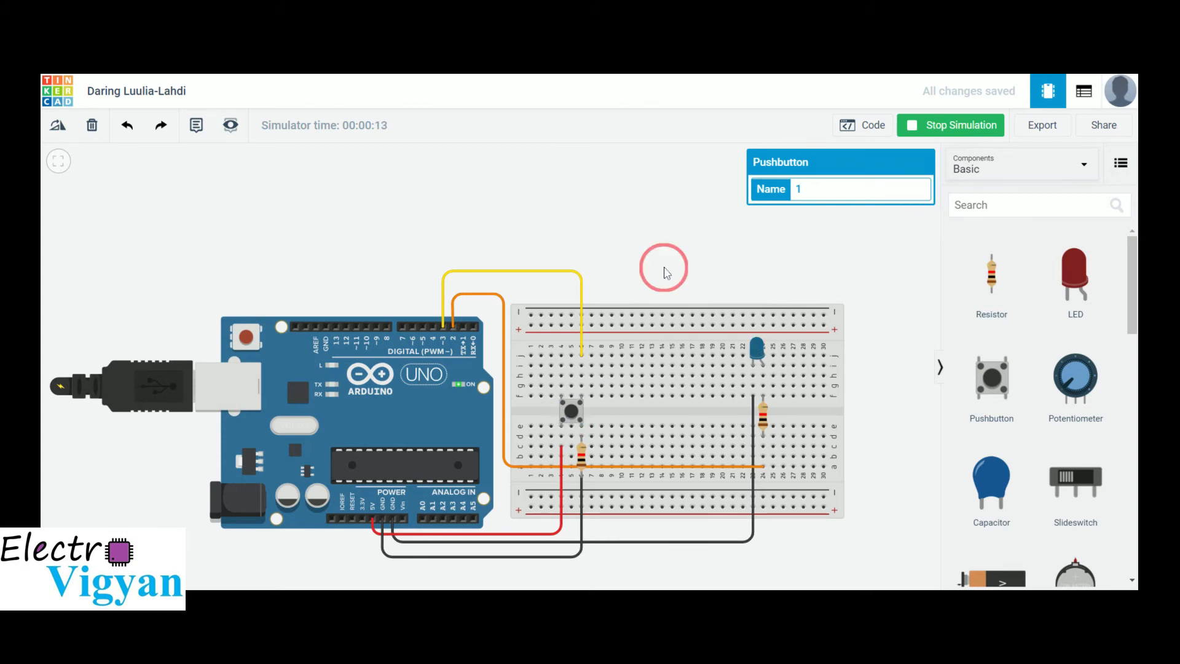
pyautogui.click(980, 126)
# Step: Invert the LED logic by writing LOW to led in the if block and HIGH in the else block
pyautogui.click(872, 126)
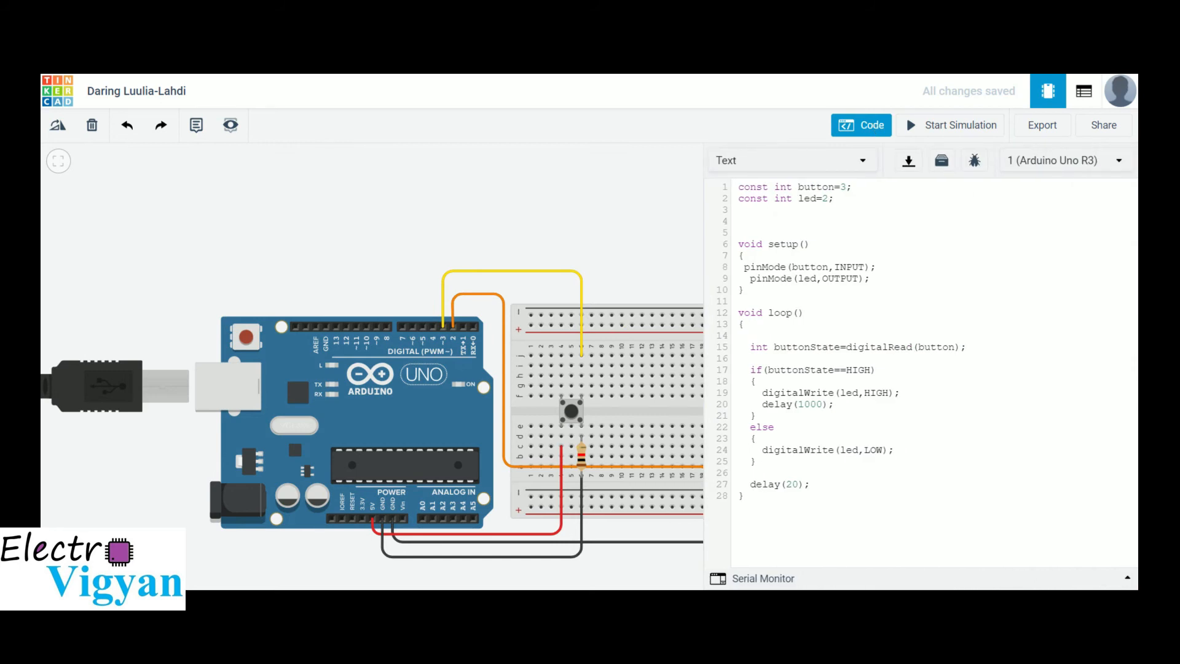
pyautogui.doubleClick(875, 392)
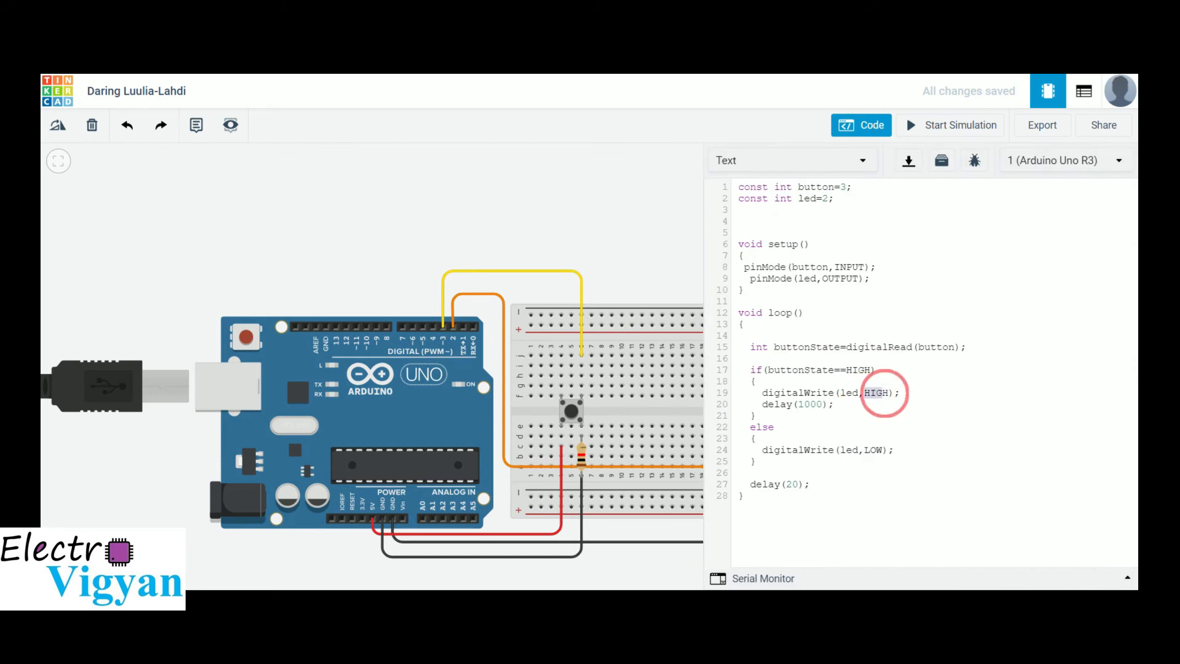
pyautogui.write('LOW')
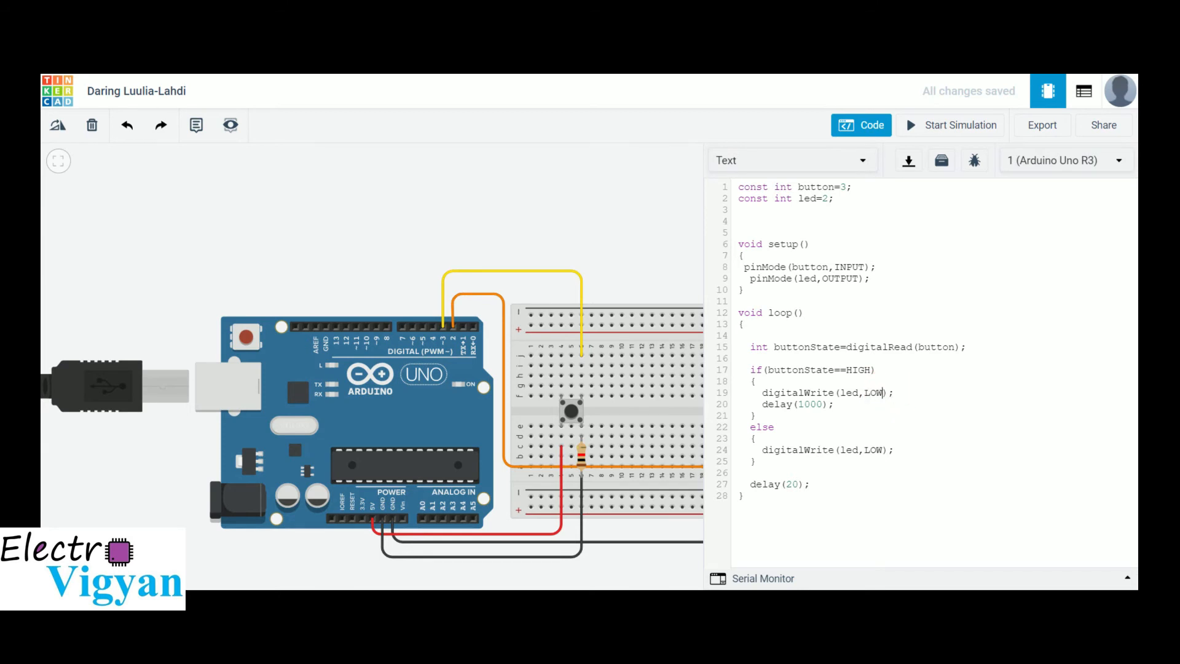
pyautogui.doubleClick(873, 450)
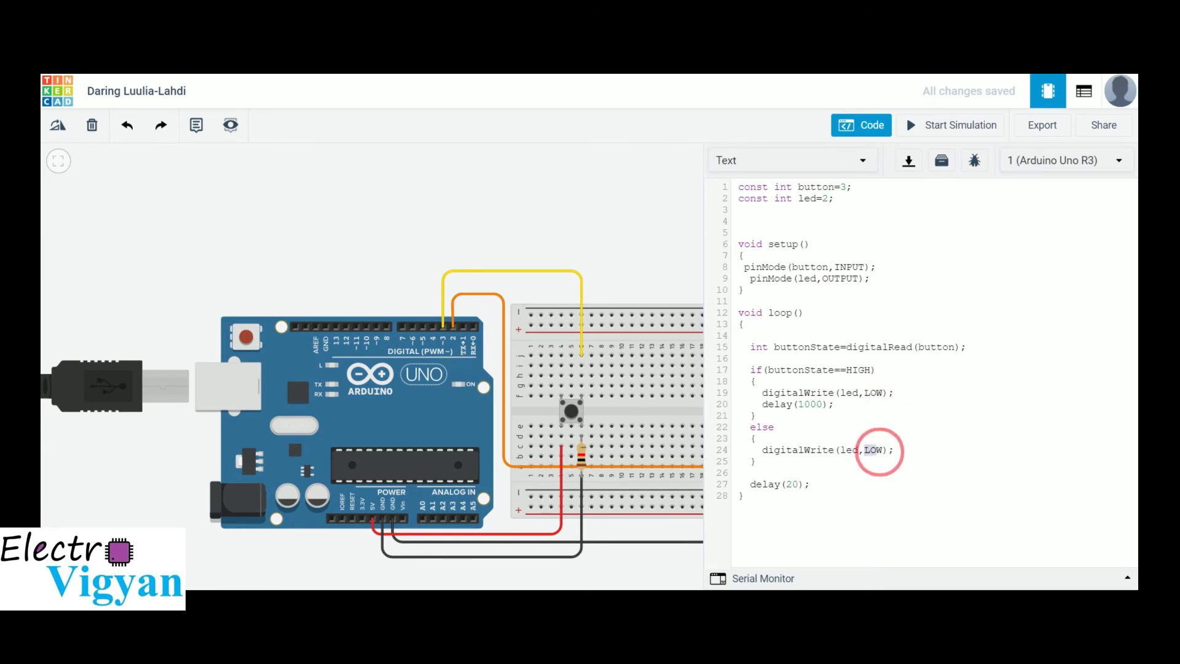
pyautogui.write('HIGH')
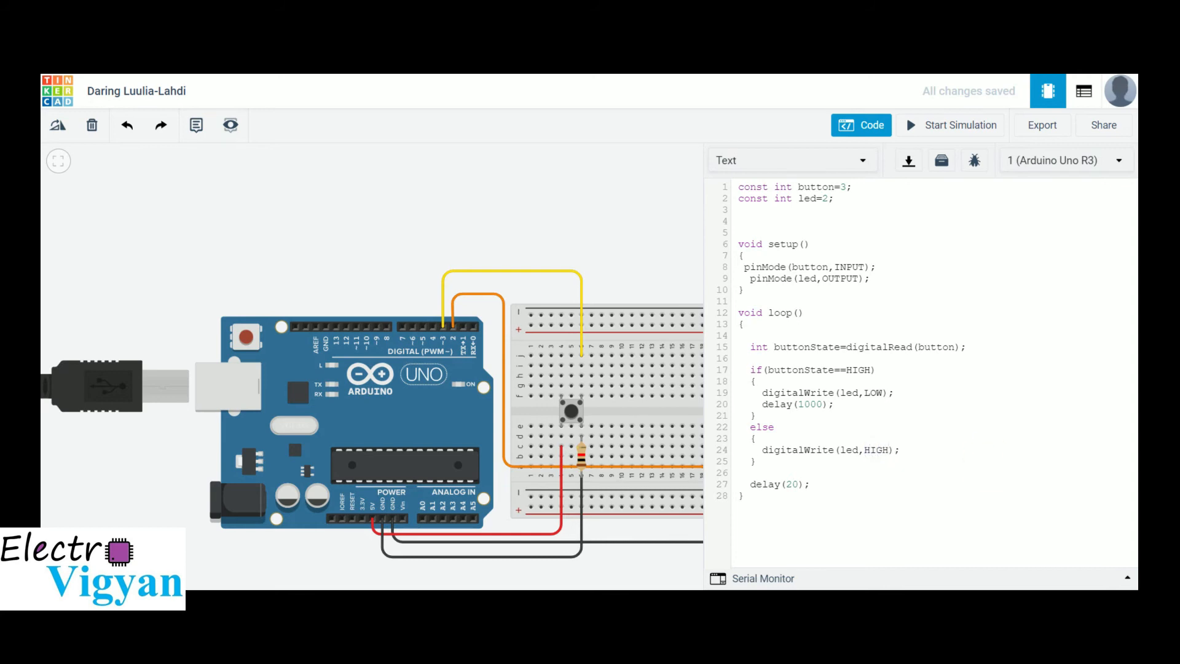
# Step: Simulate the inverted LED logic, operate the pushbutton once, and stop the simulation
pyautogui.click(871, 126)
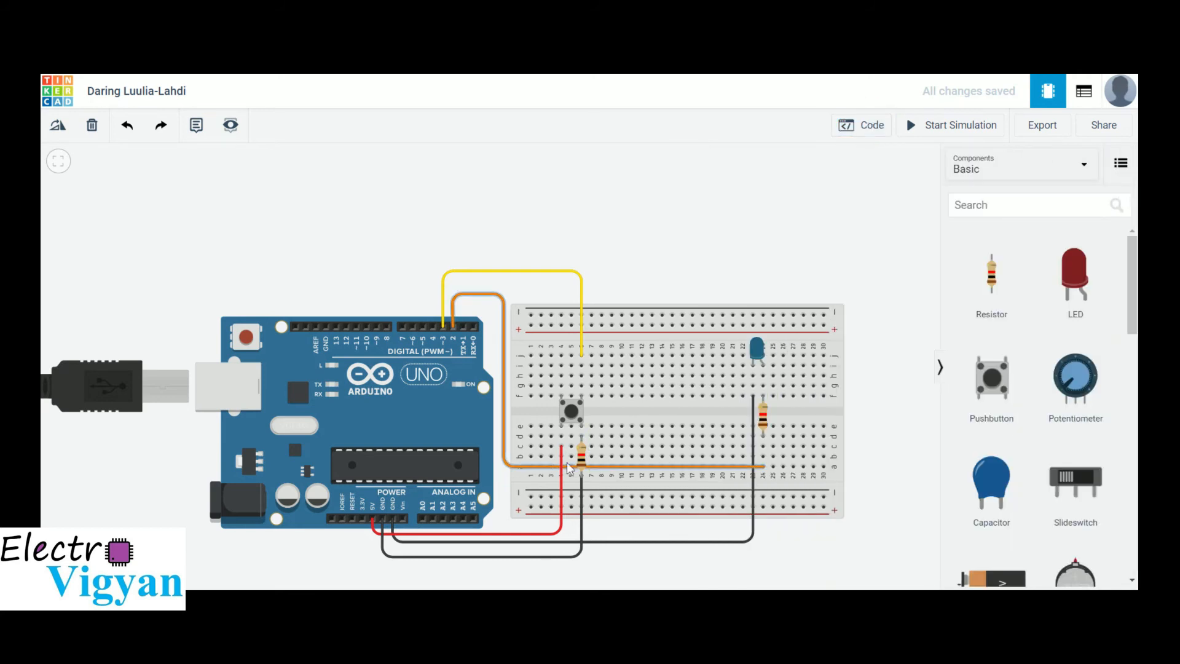
pyautogui.click(979, 131)
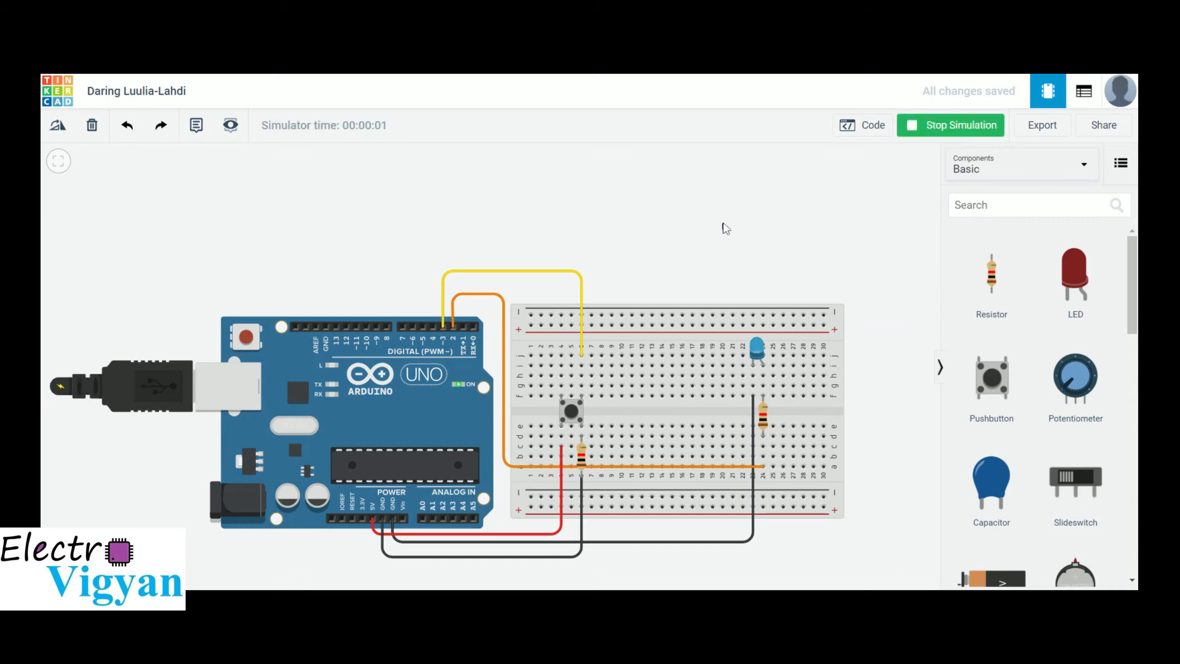
pyautogui.click(574, 415)
pyautogui.click(951, 129)
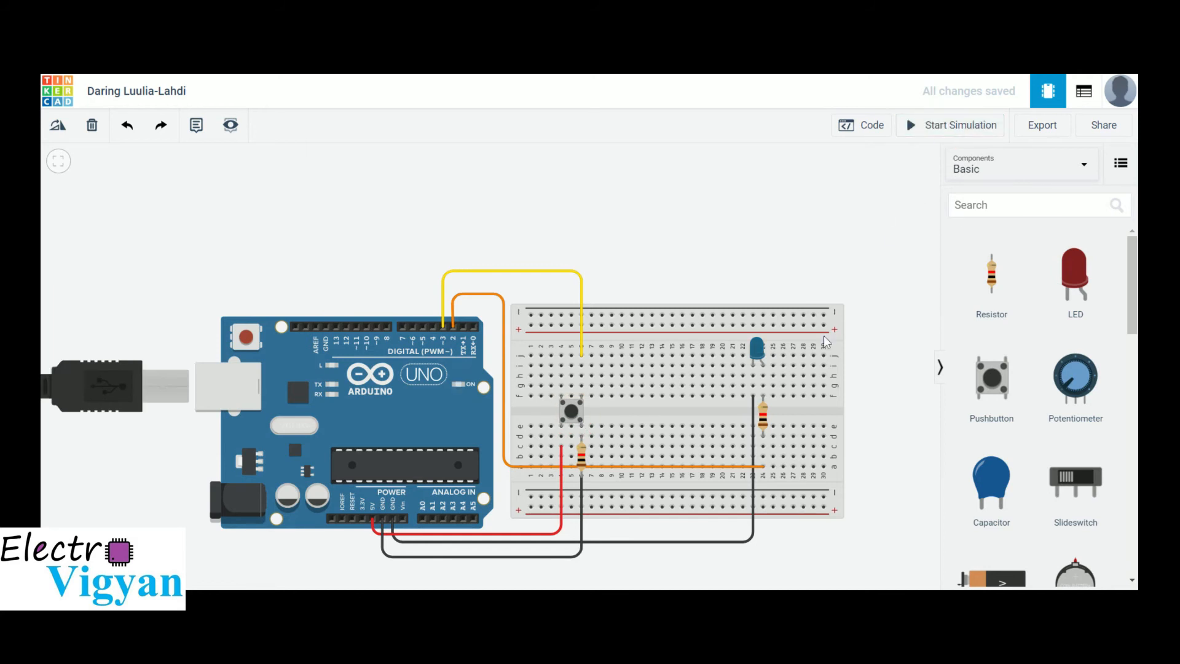
# Step: Place a second pushbutton across the breadboard's centre gap at columns 10–12, with a 1 kΩ resistor below it in column 12
pyautogui.moveTo(1005, 395); pyautogui.dragTo(640, 421)
pyautogui.moveTo(985, 301); pyautogui.dragTo(642, 458)
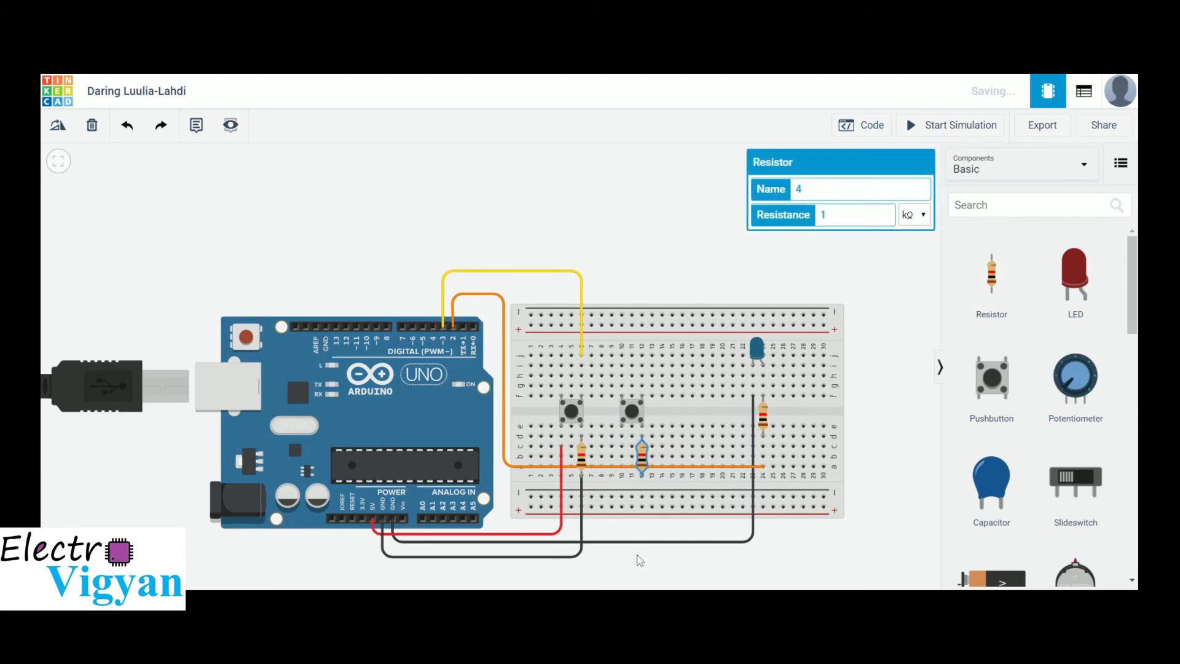
# Step: Wire the new resistor's lower end to the first resistor's ground column, and the second pushbutton to the first pushbutton's 5V column
pyautogui.click(643, 483)
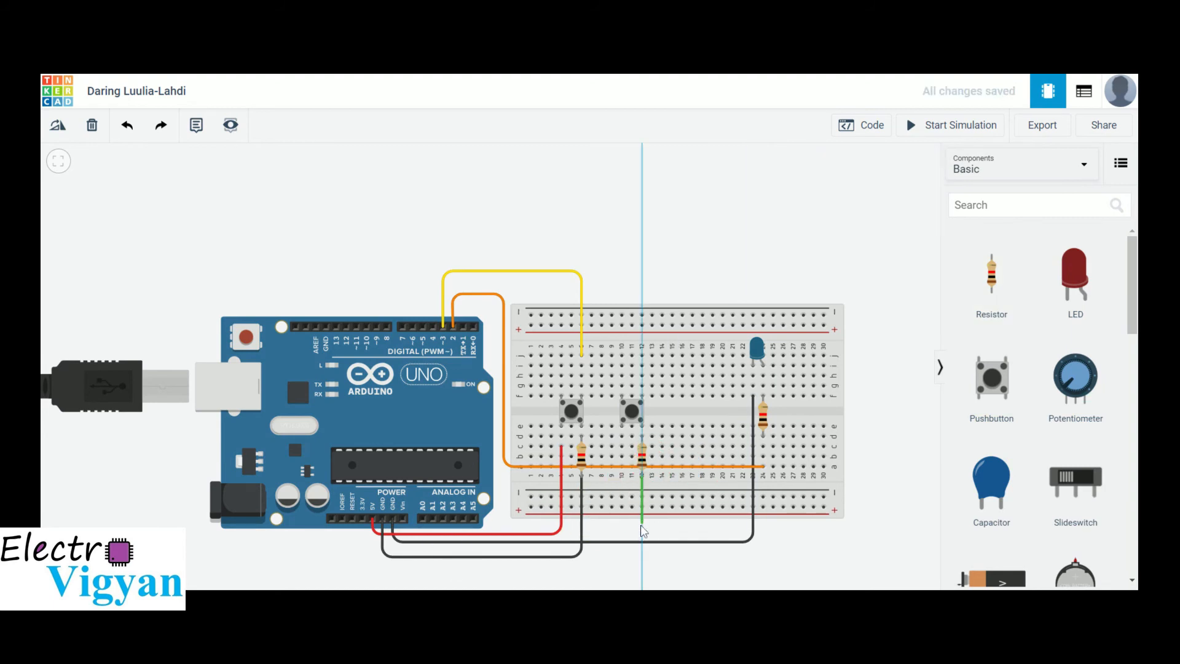
pyautogui.click(586, 479)
pyautogui.click(663, 487)
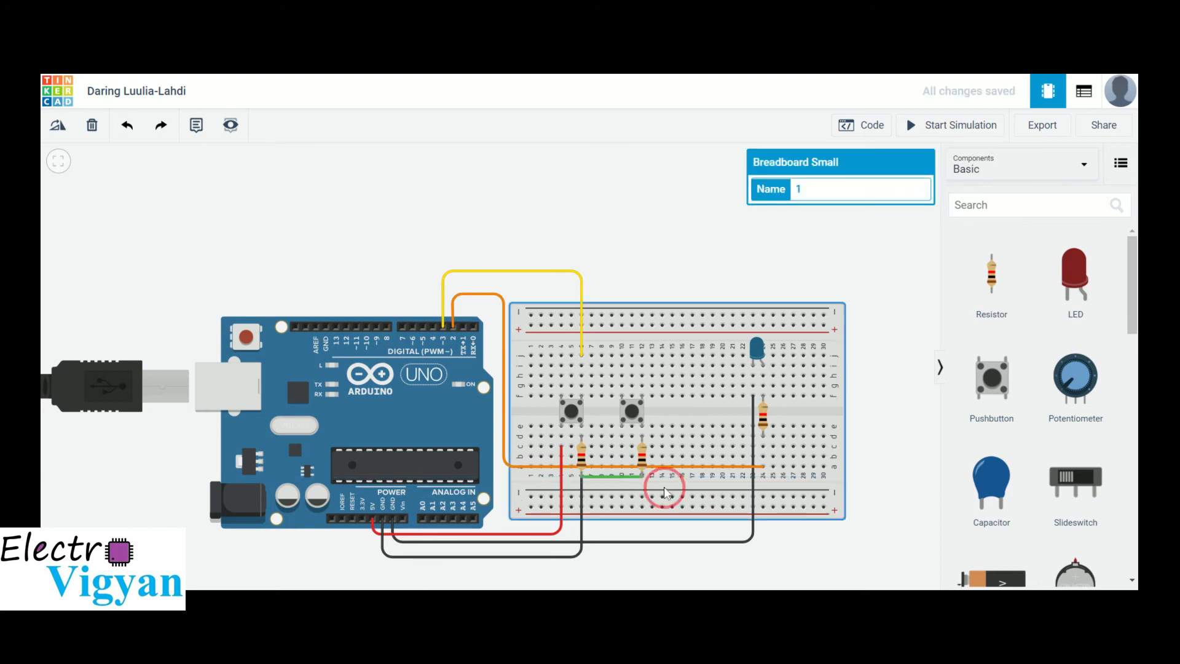
pyautogui.click(622, 437)
pyautogui.click(562, 437)
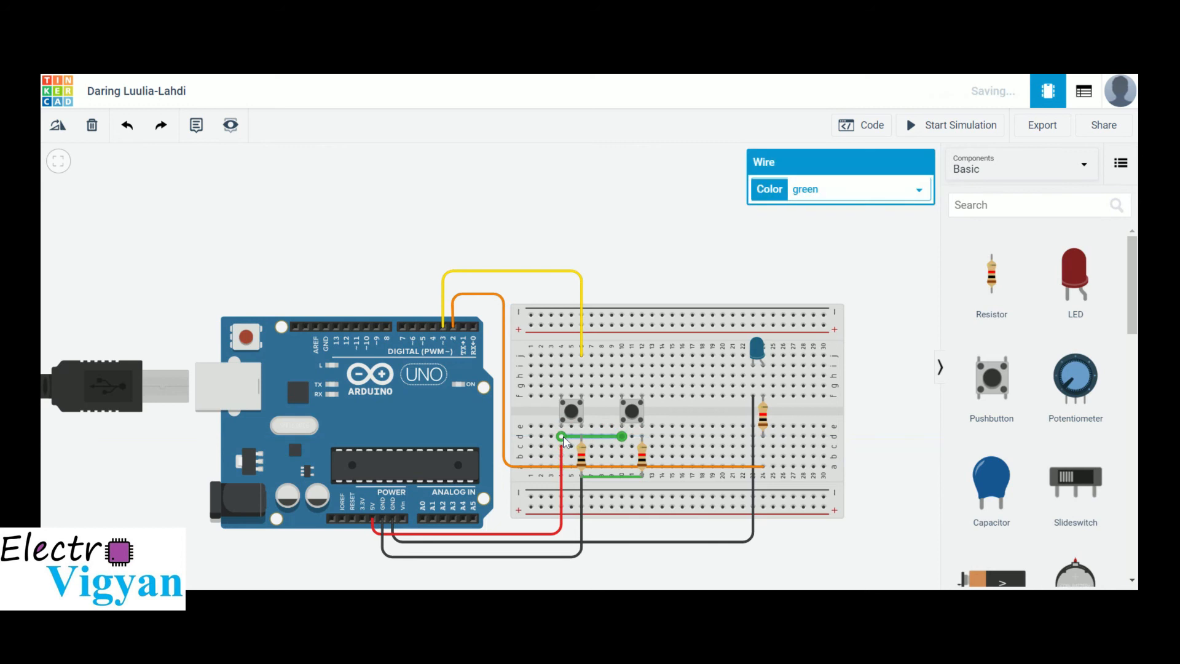
# Step: Route a wire from the second pushbutton's column 12 around the yellow wire to Arduino pin 4 and colour it purple
pyautogui.click(643, 396)
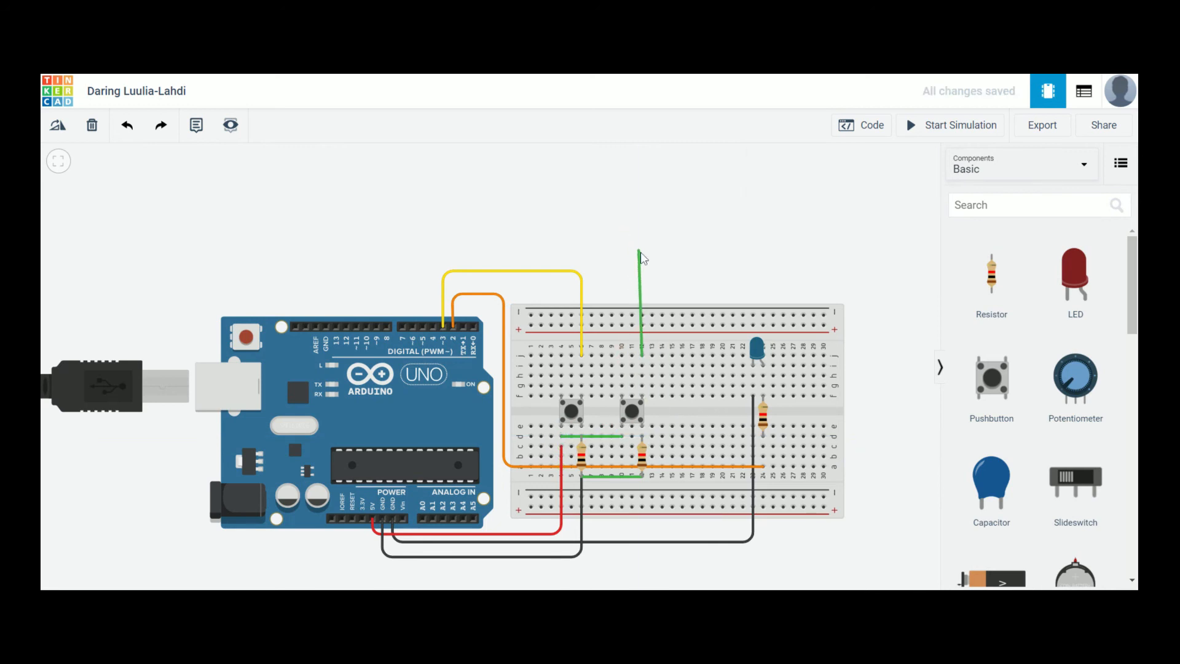
pyautogui.click(640, 251)
pyautogui.click(434, 251)
pyautogui.click(434, 326)
pyautogui.click(434, 249)
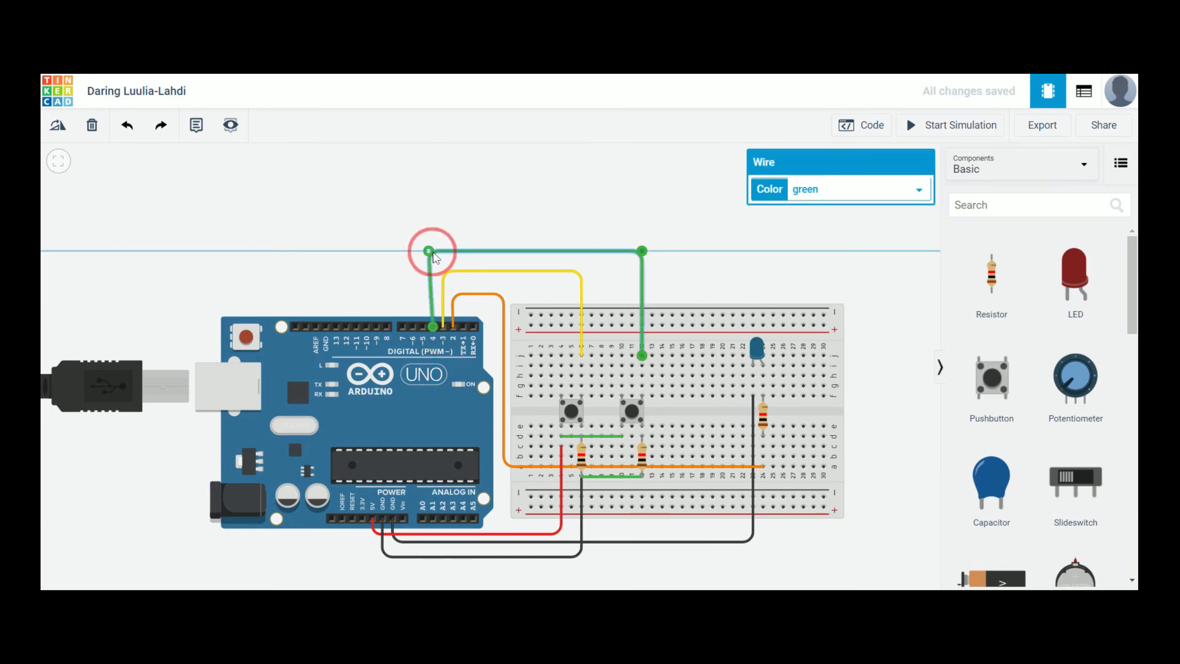
pyautogui.click(822, 197)
pyautogui.click(818, 274)
pyautogui.click(839, 194)
pyautogui.click(818, 298)
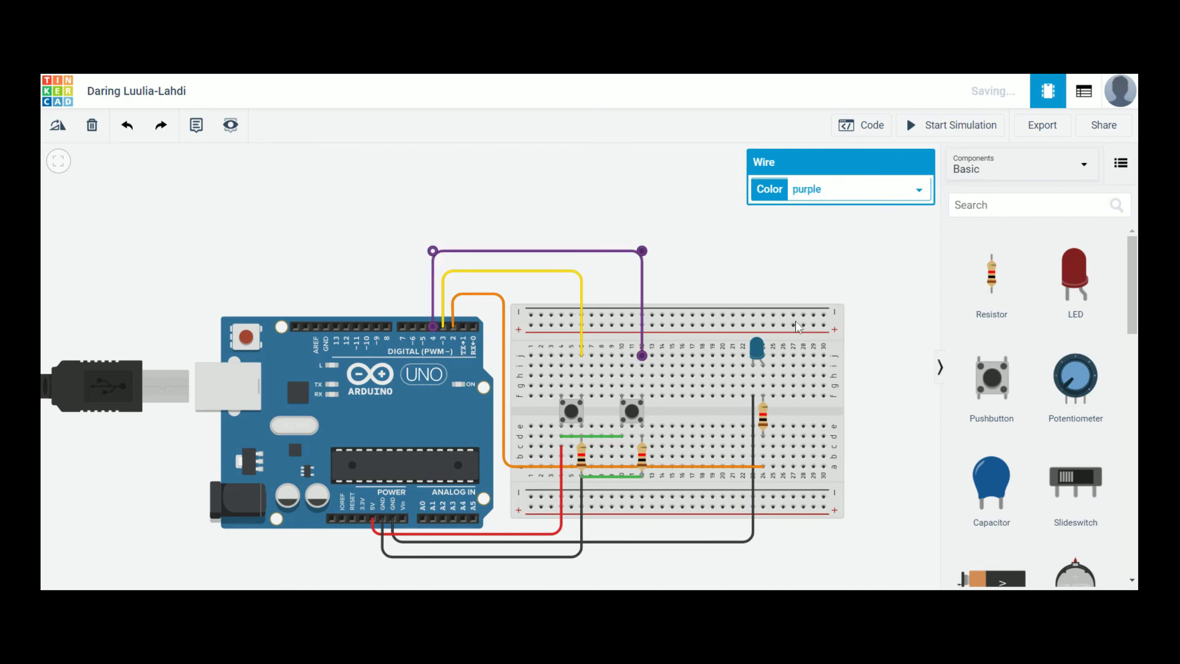
# Step: Recolour the 5V jumper between the pushbuttons red and the ground jumper between the resistors black
pyautogui.click(611, 438)
pyautogui.click(851, 193)
pyautogui.click(845, 221)
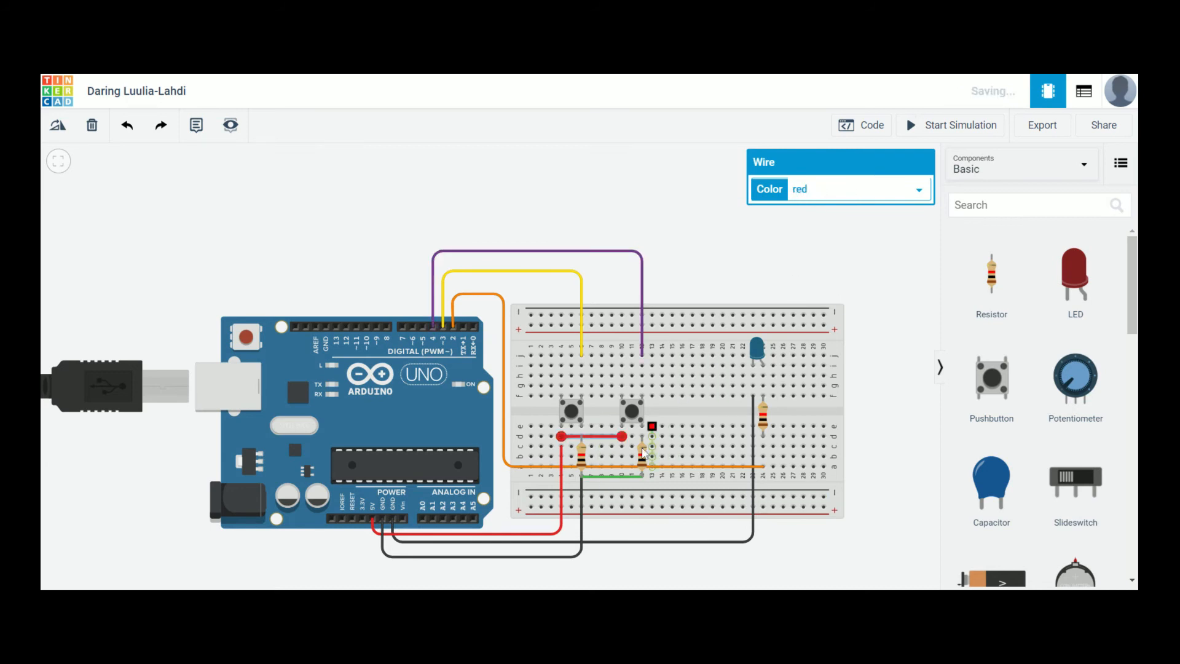
pyautogui.click(624, 477)
pyautogui.click(868, 190)
pyautogui.click(864, 267)
pyautogui.click(873, 234)
# Step: Declare const int button2=4; in the sketch and set it as an input with pinMode(button2,INPUT); in setup()
pyautogui.click(861, 125)
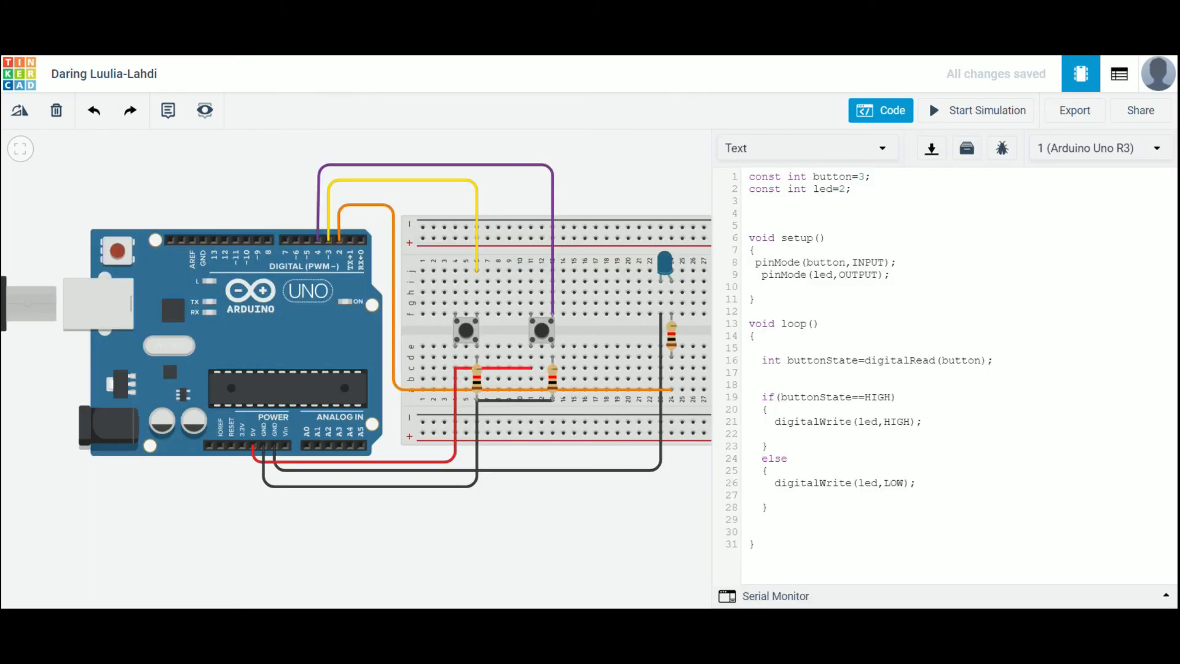
pyautogui.write('const int button2=4;')
pyautogui.click(775, 287)
pyautogui.write('pinMo')
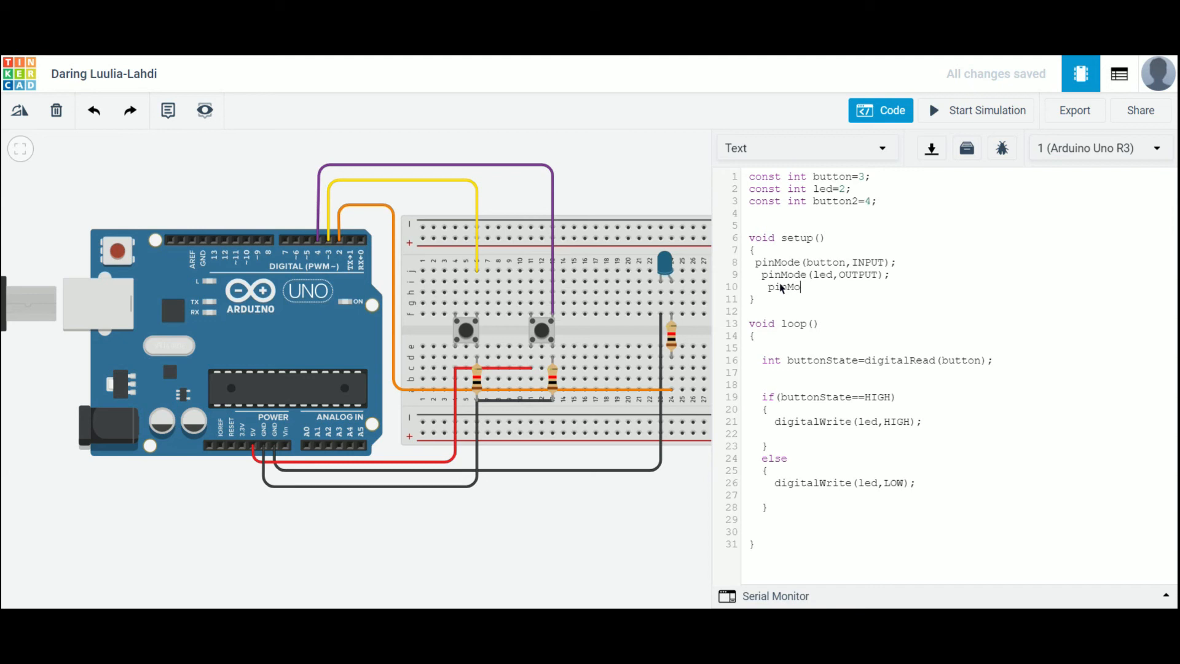
pyautogui.write('de(button2,INPUT);')
# Step: In loop(), read the second button with int buttonState2=digitalRead(button2);
pyautogui.click(775, 377)
pyautogui.write('int but')
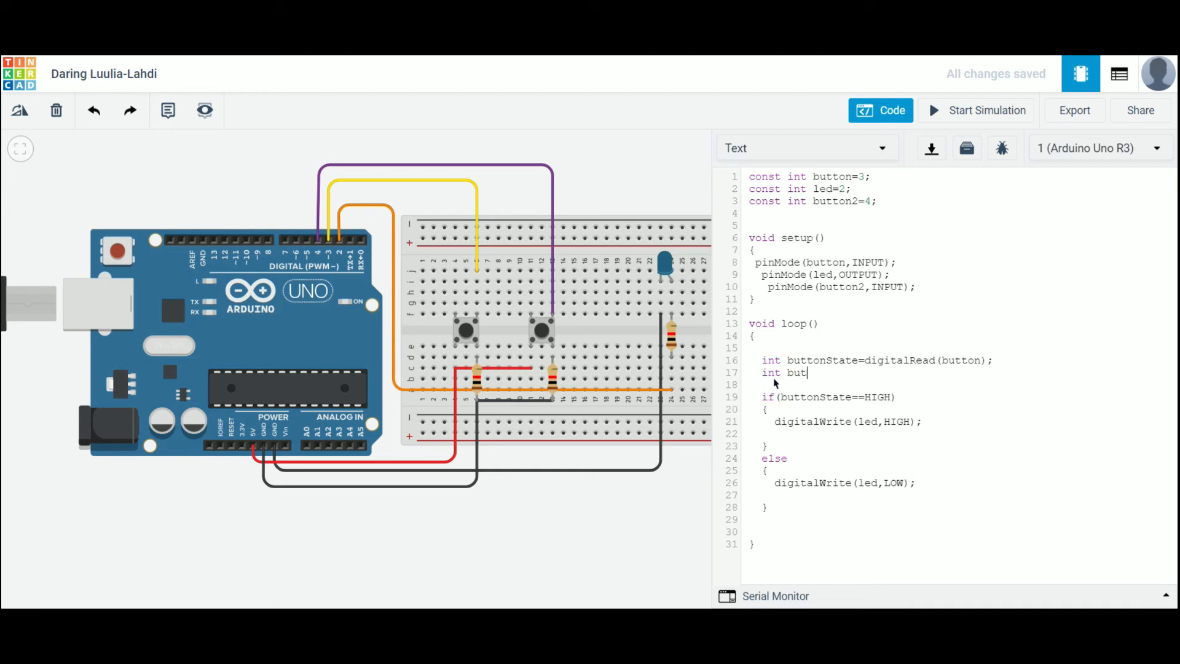
pyautogui.write('tonState2=digitalRead()')
pyautogui.write('n2')
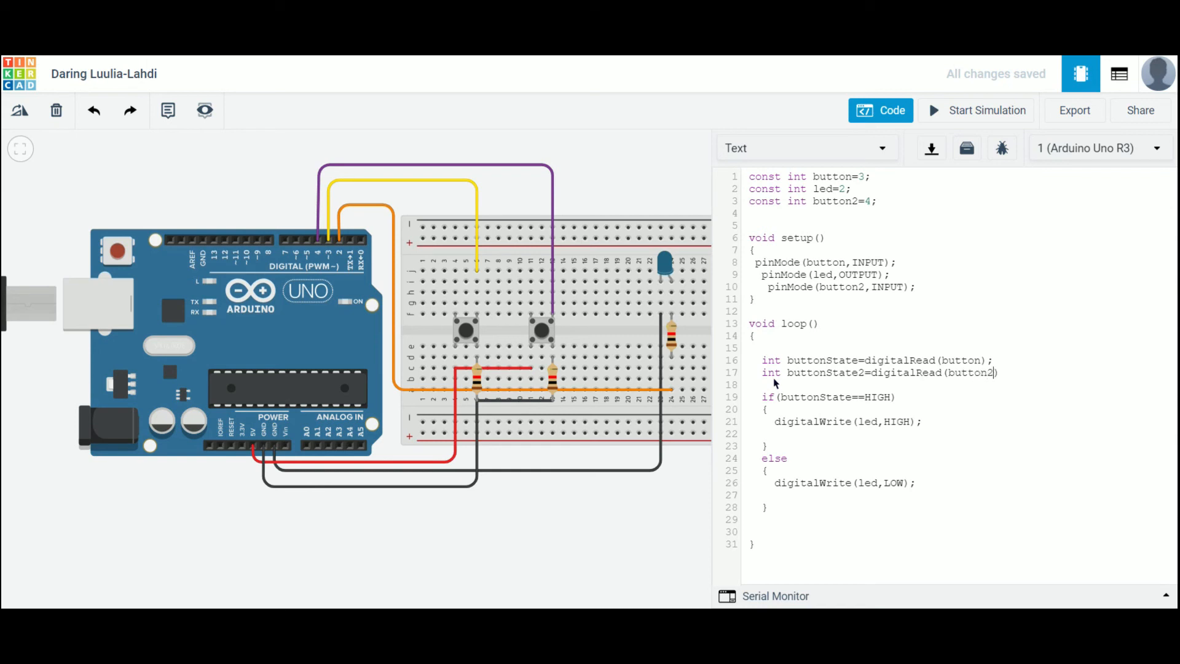
pyautogui.write(';')
# Step: Turn the else branch into else if(buttonState2==HIGH) so the second button switches the LED off
pyautogui.write('i')
pyautogui.write('f ()')
pyautogui.press('BackSpace')
pyautogui.click(814, 459)
pyautogui.write('buttonState2==HIGH')
# Step: Add delay(200); at the end of loop()
pyautogui.click(783, 533)
pyautogui.write('delay()')
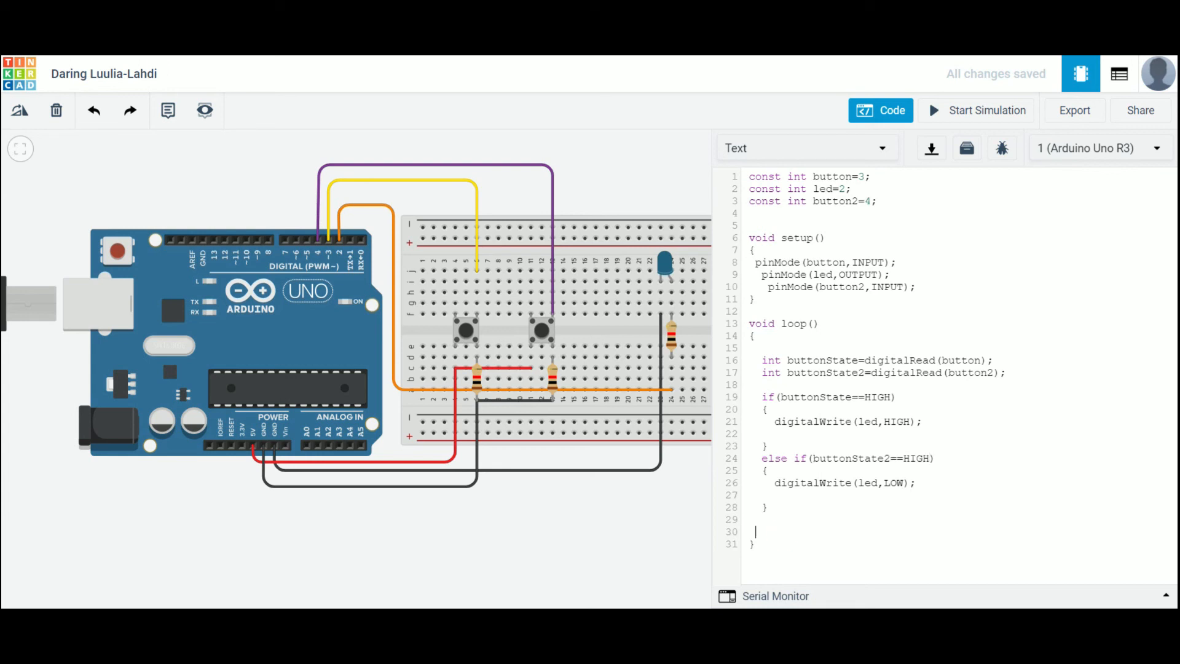
pyautogui.write('200);')
pyautogui.press('End')
pyautogui.write(';')
# Step: Run the simulation with the code editor closed and test the two pushbuttons alternately to switch the LED on and off
pyautogui.click(882, 116)
pyautogui.click(996, 114)
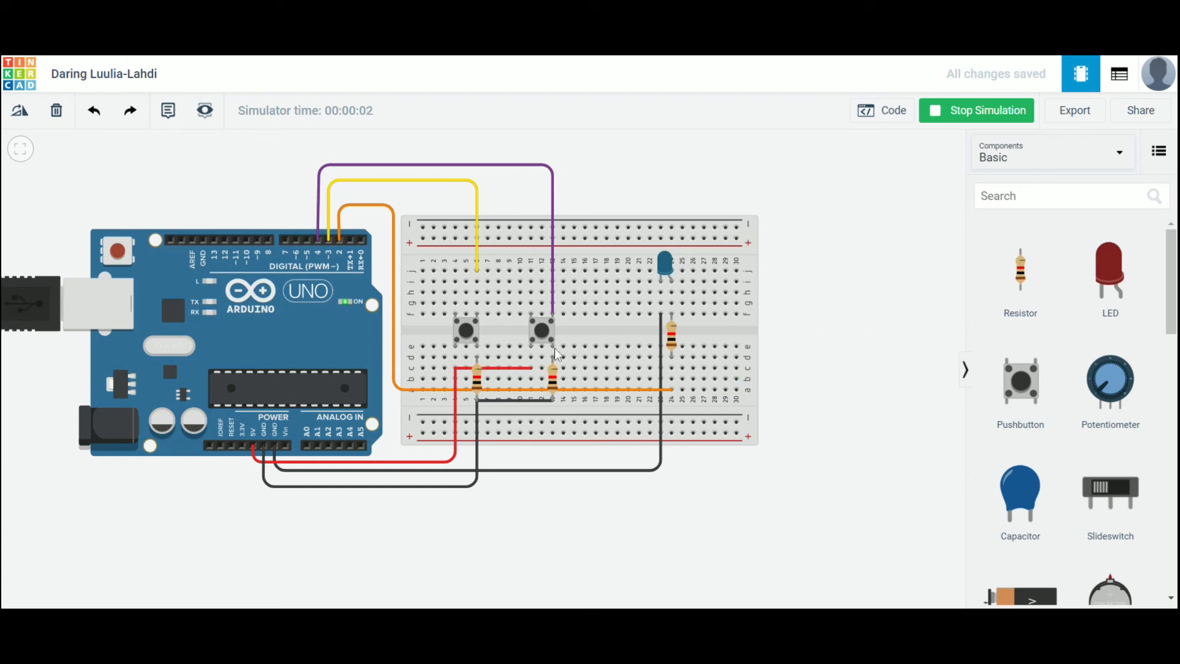
pyautogui.click(472, 338)
pyautogui.click(544, 332)
pyautogui.click(468, 338)
pyautogui.click(544, 332)
pyautogui.click(463, 332)
pyautogui.click(549, 340)
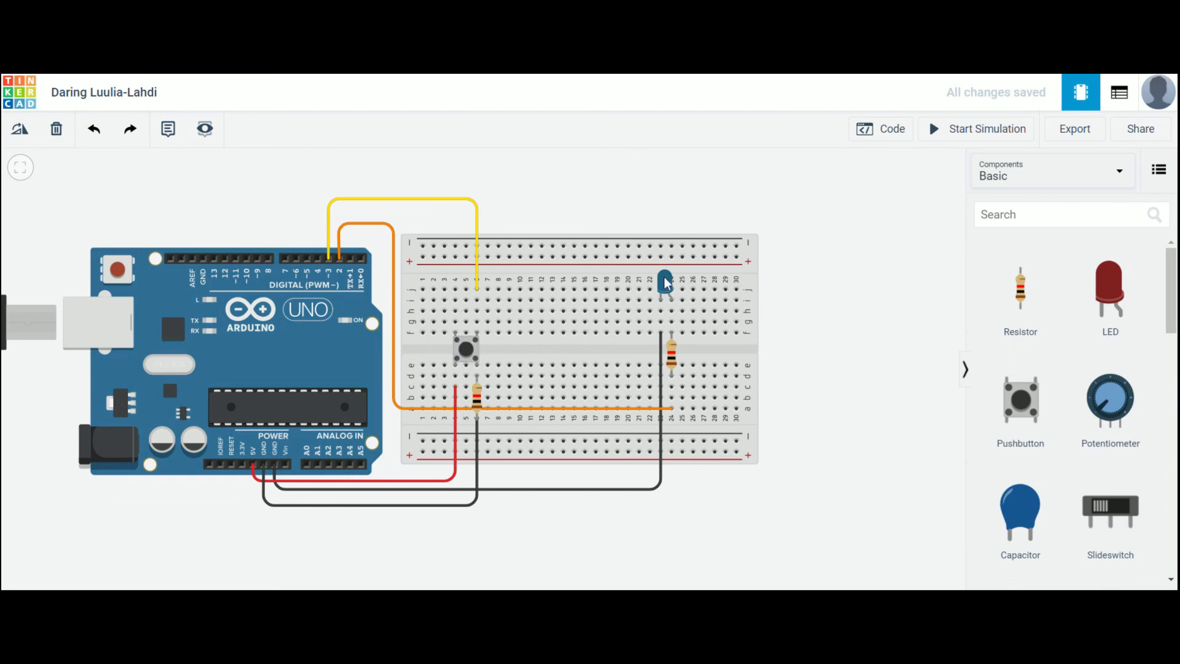
# Step: Open the single-button circuit's sketch and declare int count=0; below the led constant
pyautogui.click(888, 141)
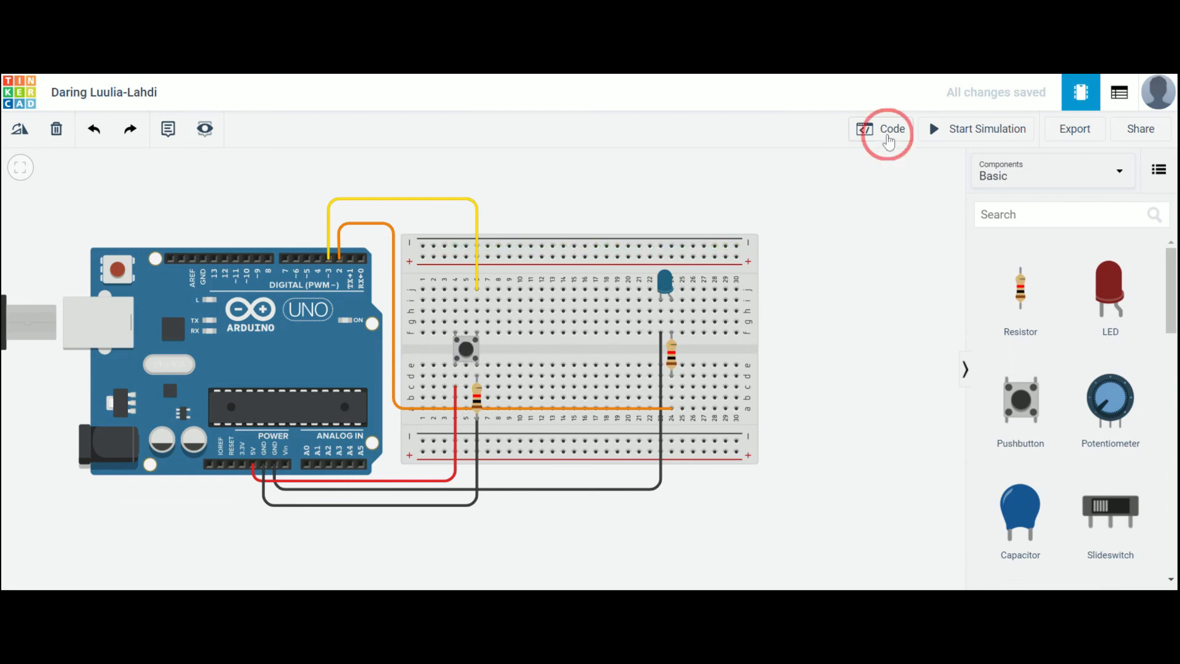
pyautogui.click(795, 240)
pyautogui.click(760, 228)
pyautogui.write('int count=0;')
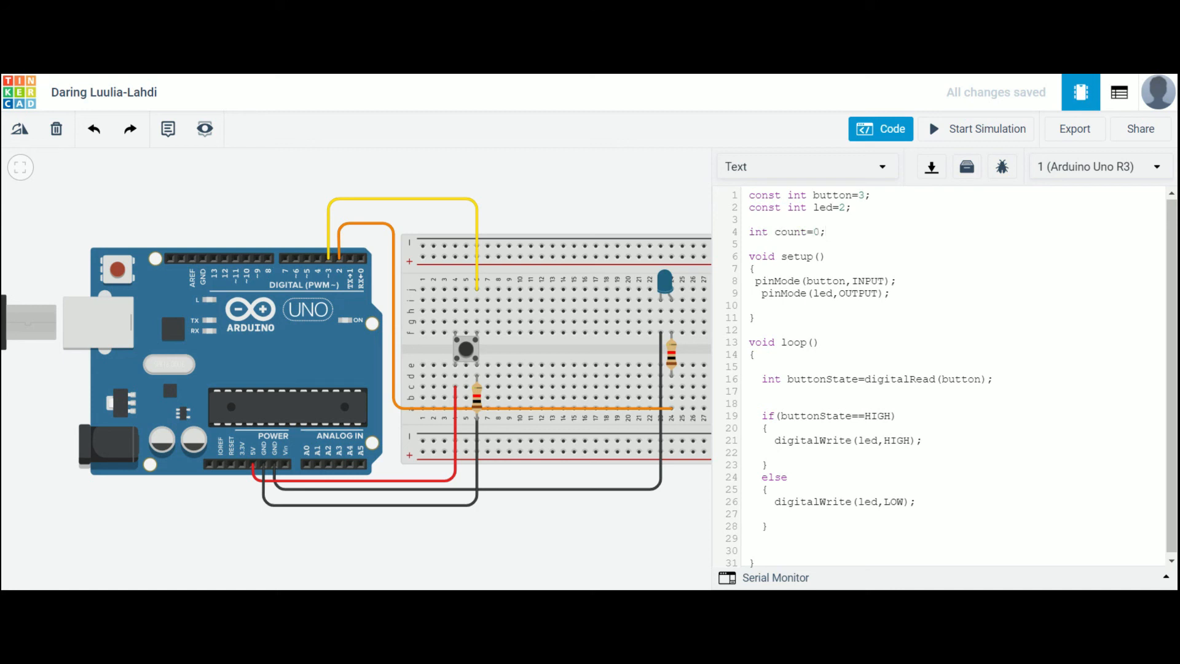
# Step: Extend the if condition in loop() to if((buttonState==HIGH)&&(count==0))
pyautogui.scroll(-1, 954, 377)
pyautogui.click(778, 415)
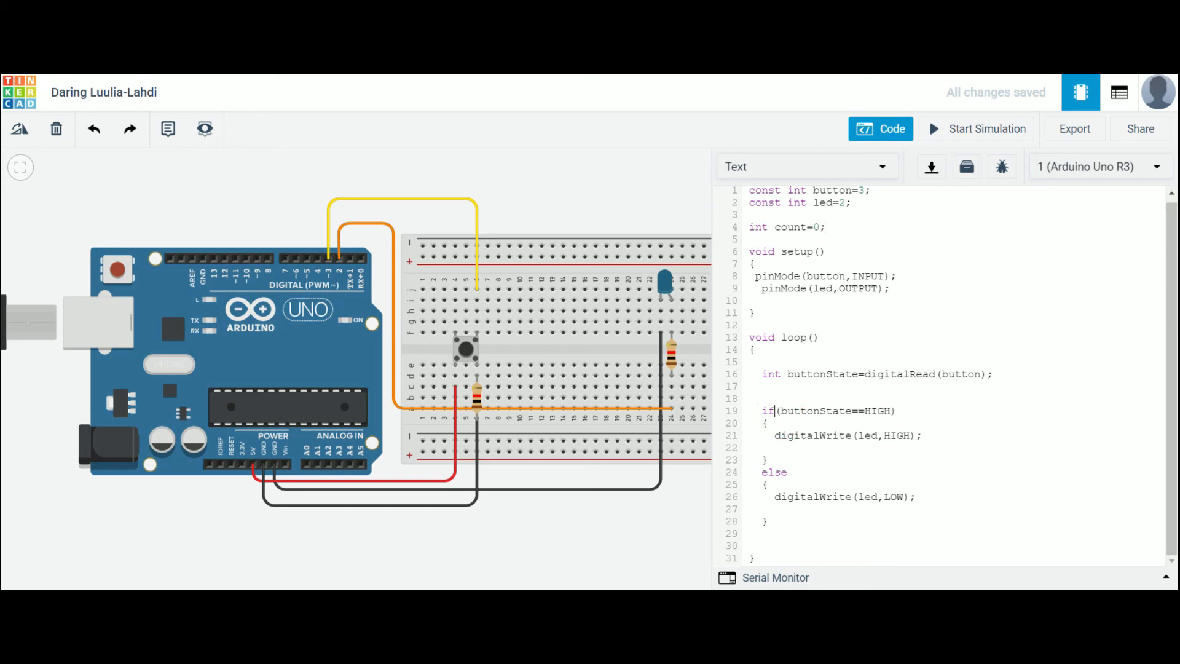
pyautogui.write('(')
pyautogui.click(932, 408)
pyautogui.write('&&90')
pyautogui.press('BackSpace')
pyautogui.press('BackSpace')
pyautogui.write('()count==')
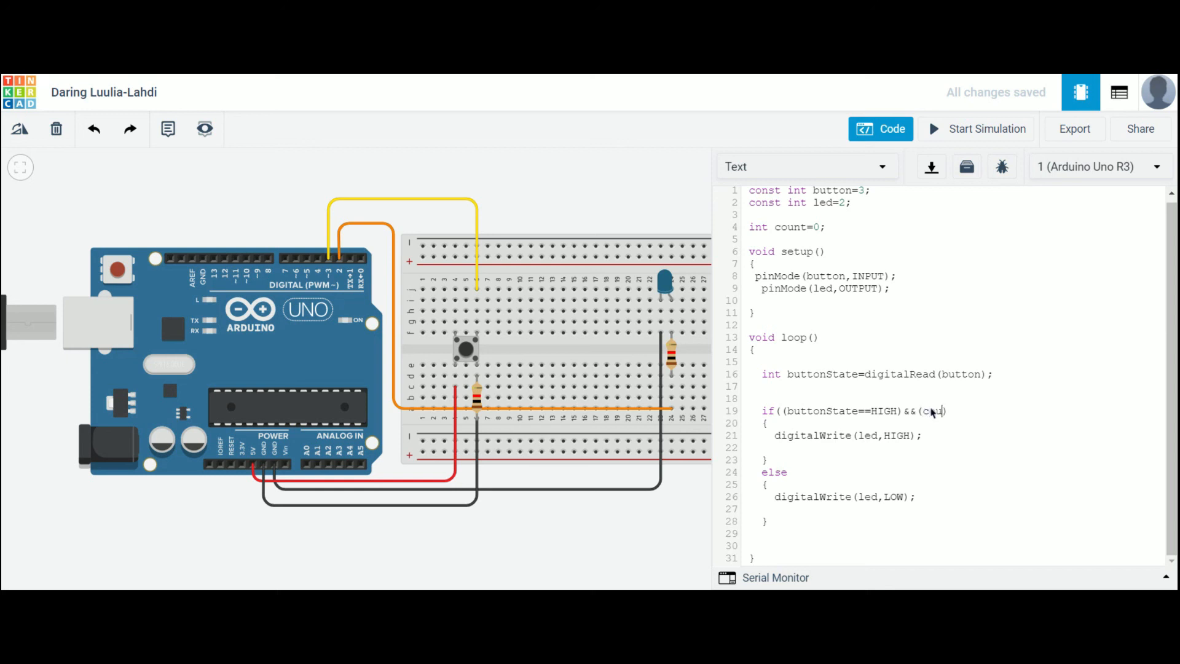
pyautogui.write('0')
pyautogui.click(989, 412)
# Step: Turn the else branch into an else if that reuses a copy of the if condition, ((buttonState==HIGH)&&(count==0))
pyautogui.moveTo(776, 411); pyautogui.dragTo(996, 415)
pyautogui.hotkey('ctrl', 'c')
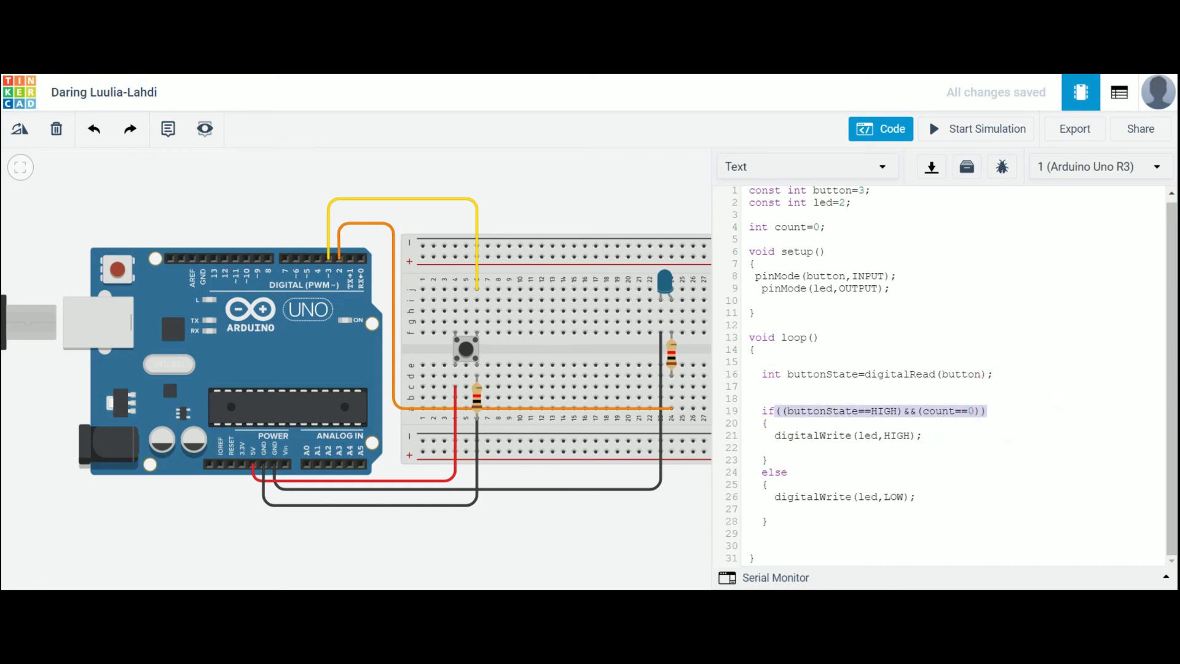
pyautogui.click(798, 472)
pyautogui.write('if')
pyautogui.hotkey('ctrl', 'v')
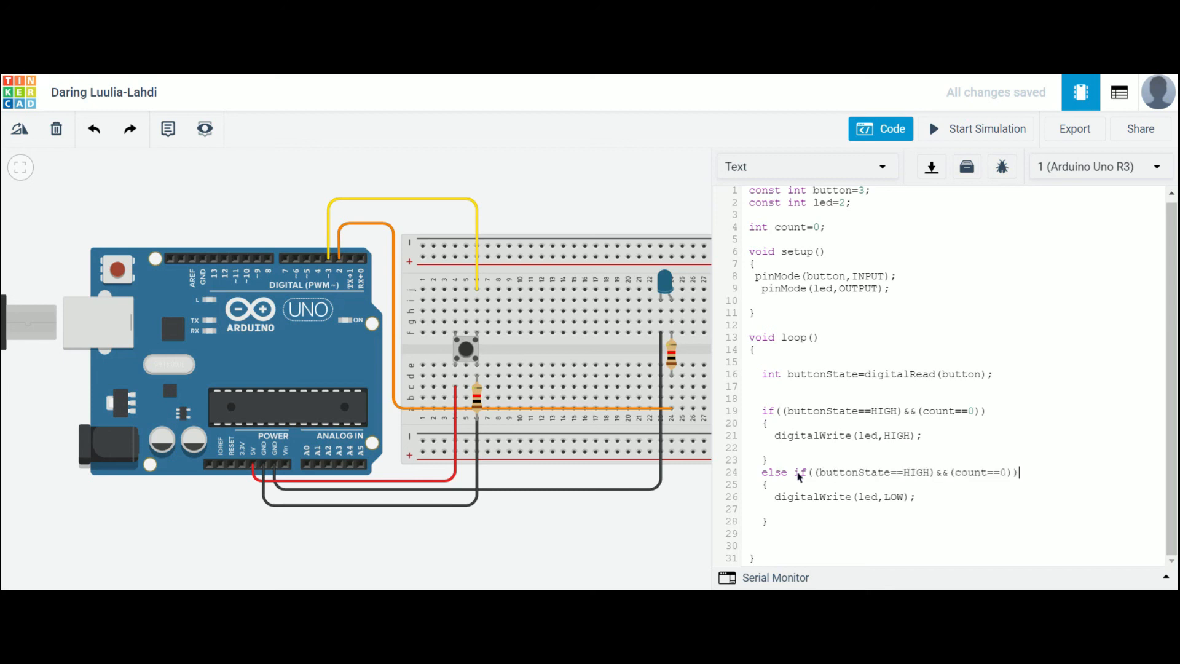
pyautogui.click(1009, 472)
# Step: Add count=1; after digitalWrite(led,HIGH); in the if block and make the else if condition check count==1
pyautogui.click(922, 448)
pyautogui.write('count=1;')
pyautogui.click(1005, 477)
pyautogui.press('BackSpace')
pyautogui.write('1')
# Step: Add count=0; after digitalWrite(led,LOW); in the else if block and delay(200); at the end of loop()
pyautogui.click(784, 511)
pyautogui.write('count=0;')
pyautogui.click(774, 547)
pyautogui.write('delay()')
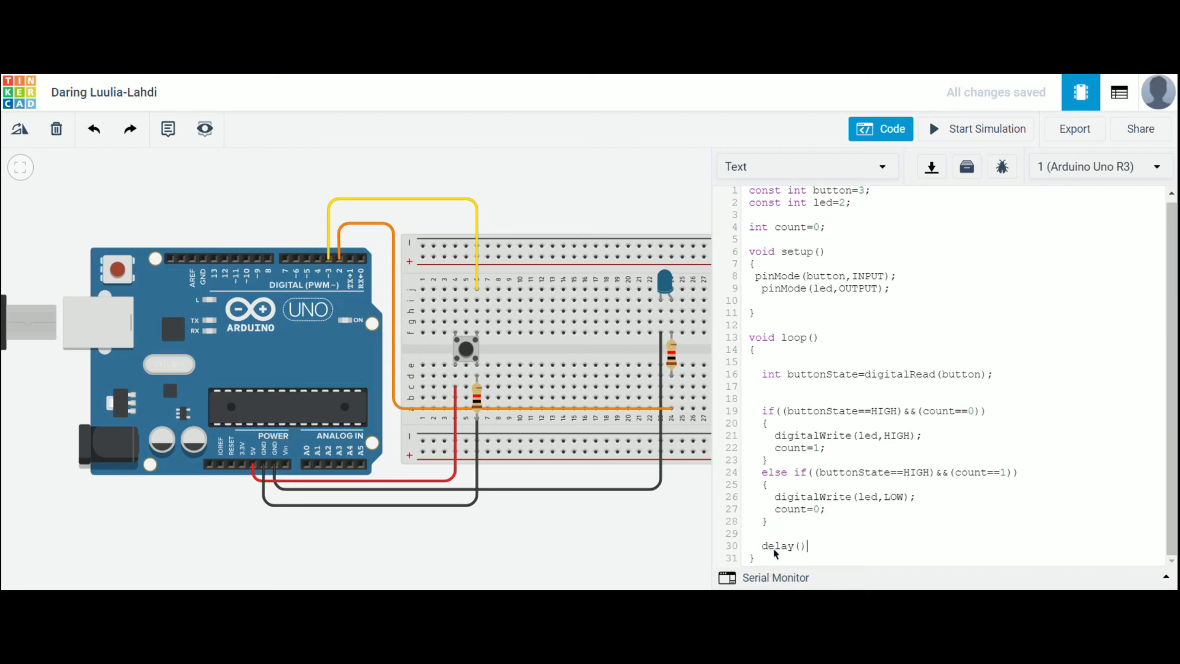
pyautogui.write('200);')
# Step: Start simulating the single-button toggle circuit and hide the code editor
pyautogui.click(941, 129)
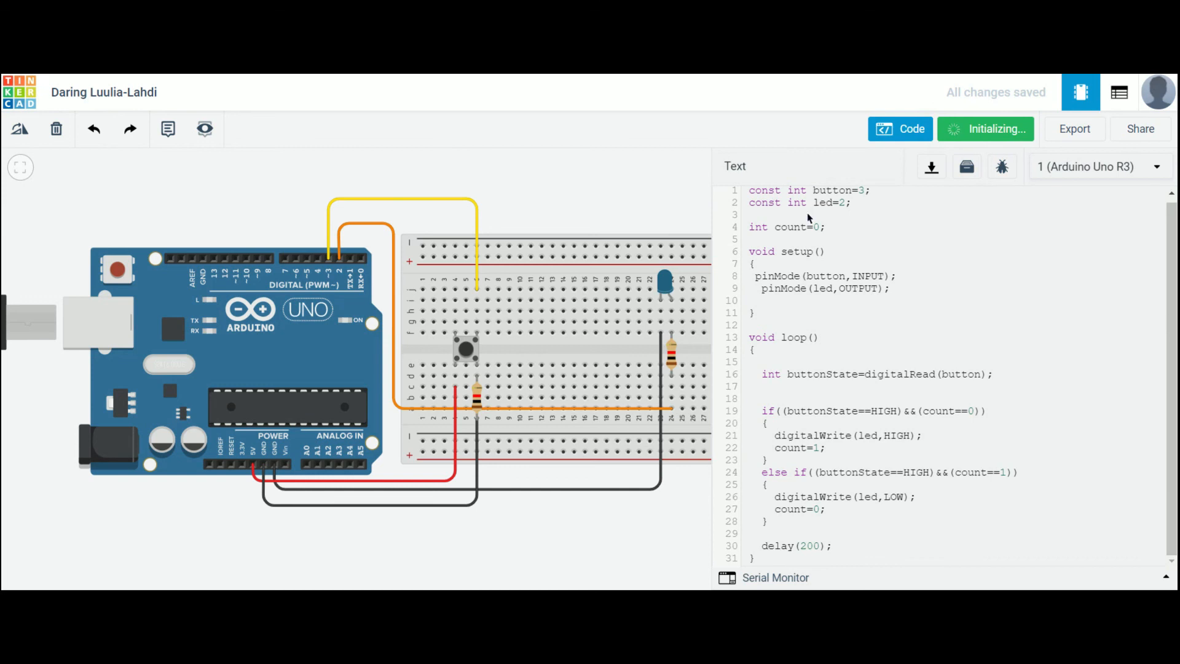
pyautogui.click(889, 139)
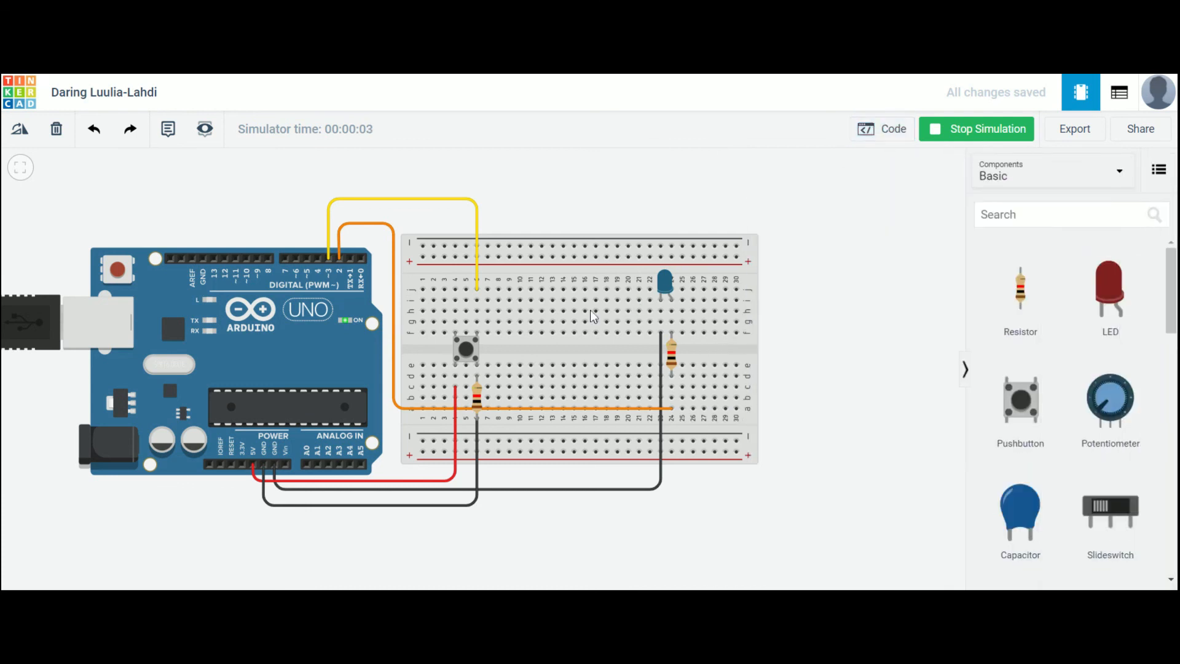